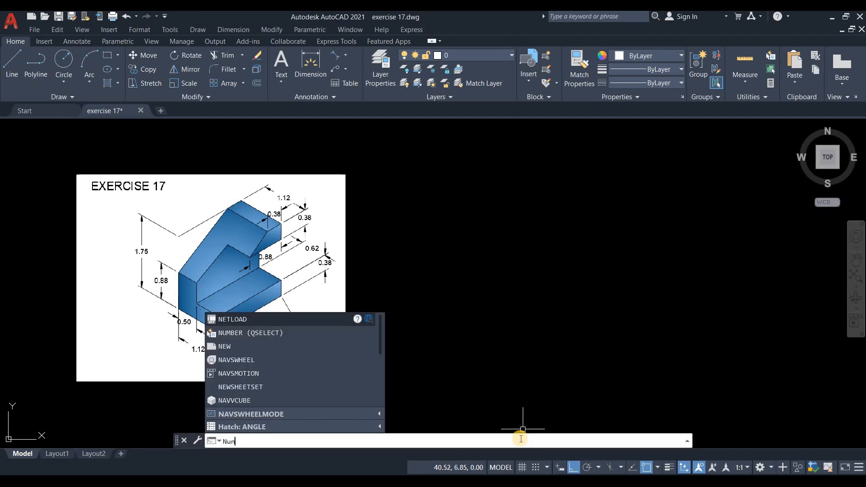
Review the drawing units for length type, precision and insertion scale, and accept them
text(nit)
key(BackSpace)
key(BackSpace)
key(BackSpace)
text(units)
key(Return)
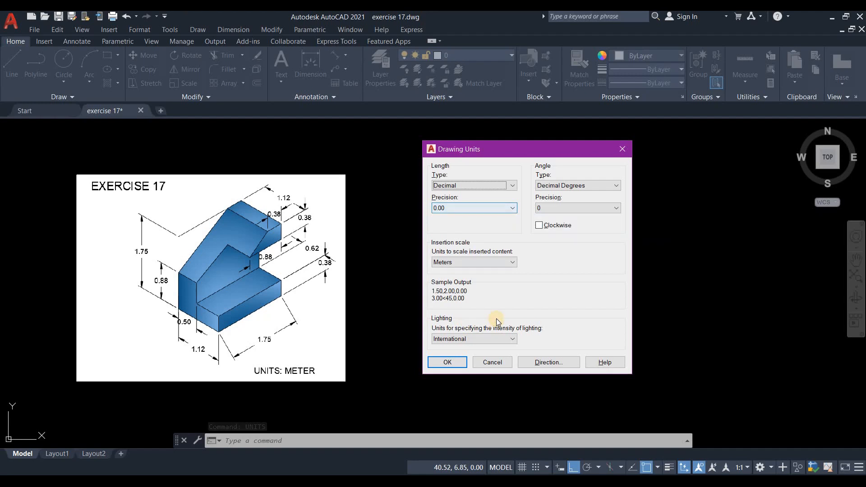
key(Return)
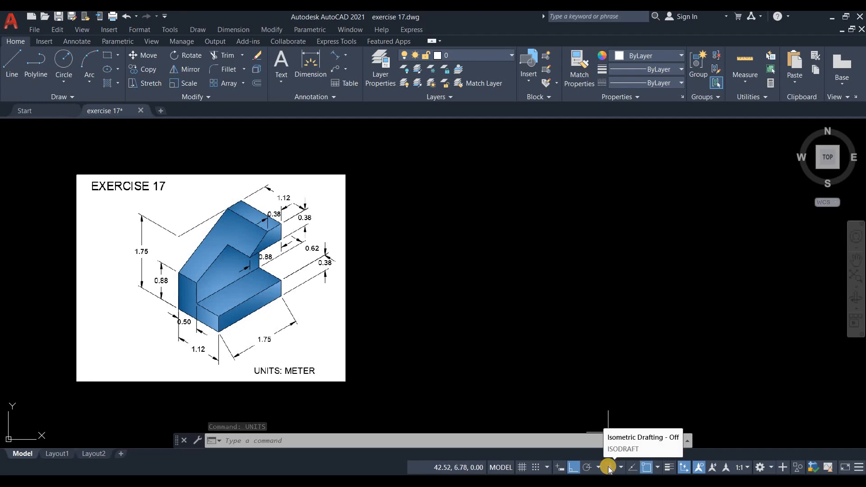
Set the snap type to Isometric snap in the drafting settings
right_click(646, 469)
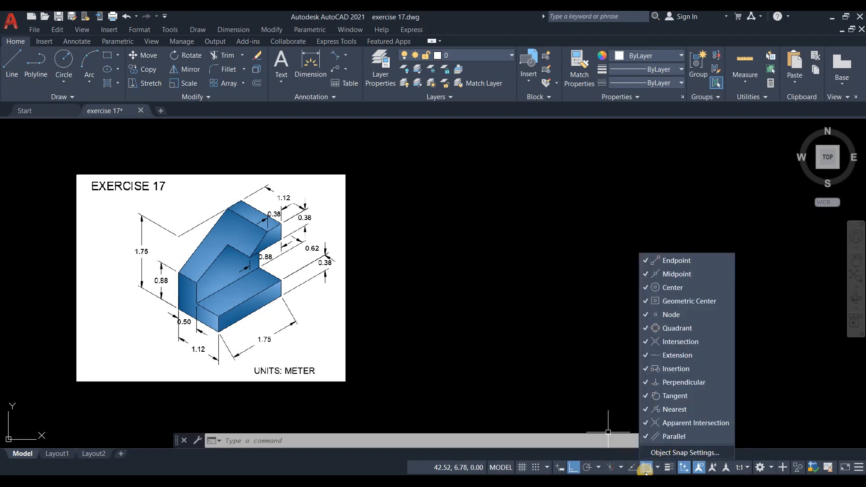
click(684, 452)
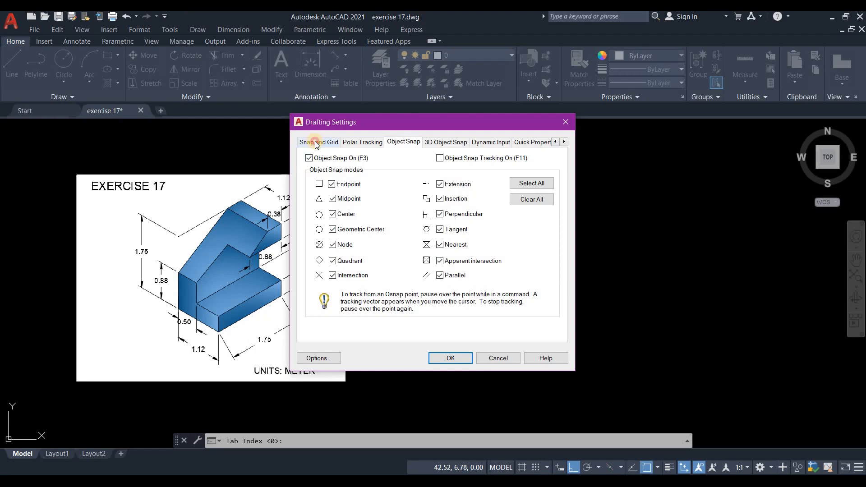
click(317, 143)
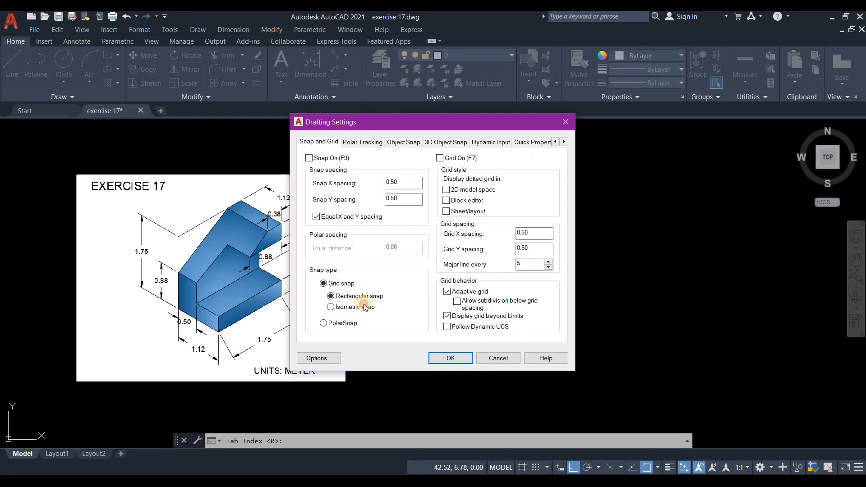
click(442, 361)
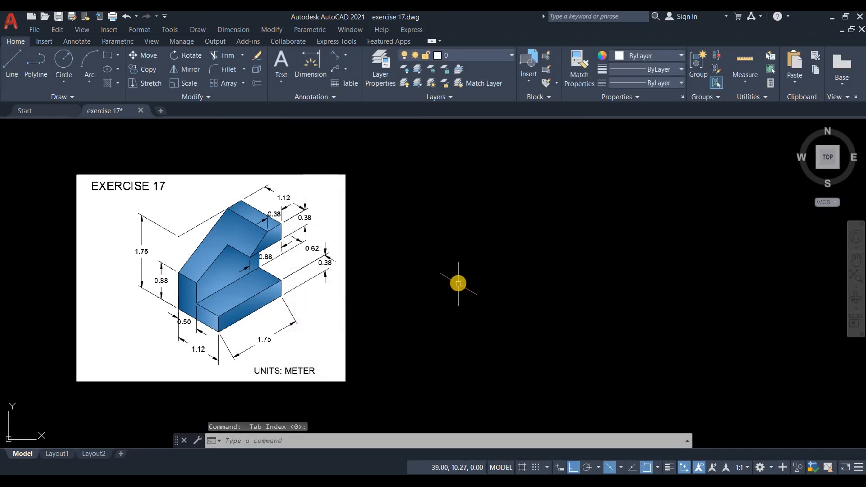
Start the left-face profile in the empty area beside the reference image with lines 0.88 straight down and 1.12 along the 330° axis
text(l)
key(Return)
click(453, 276)
text(0.88)
key(Return)
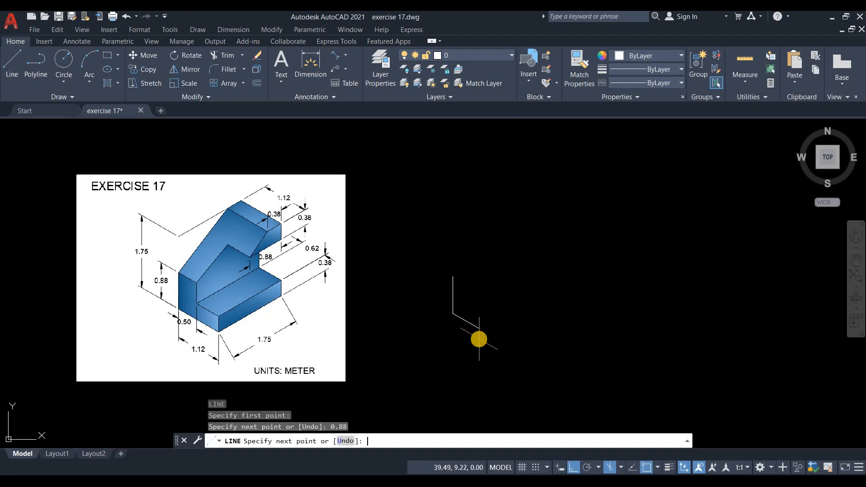
text(1.)
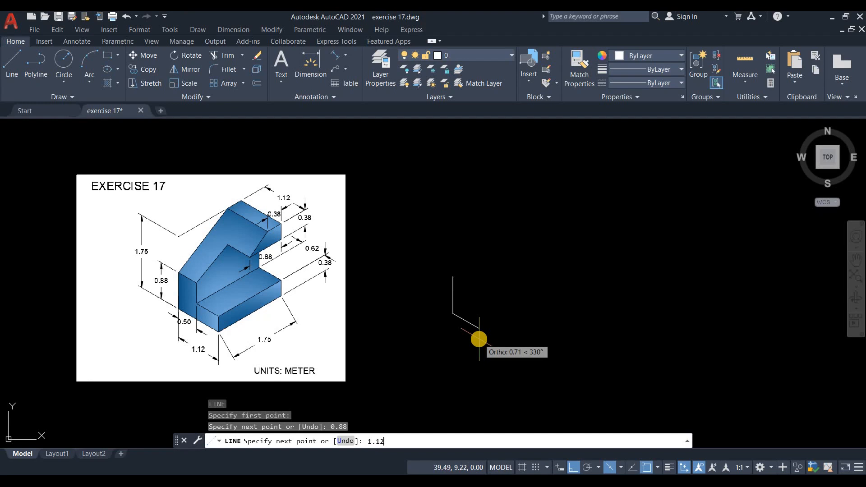
text(12)
key(Return)
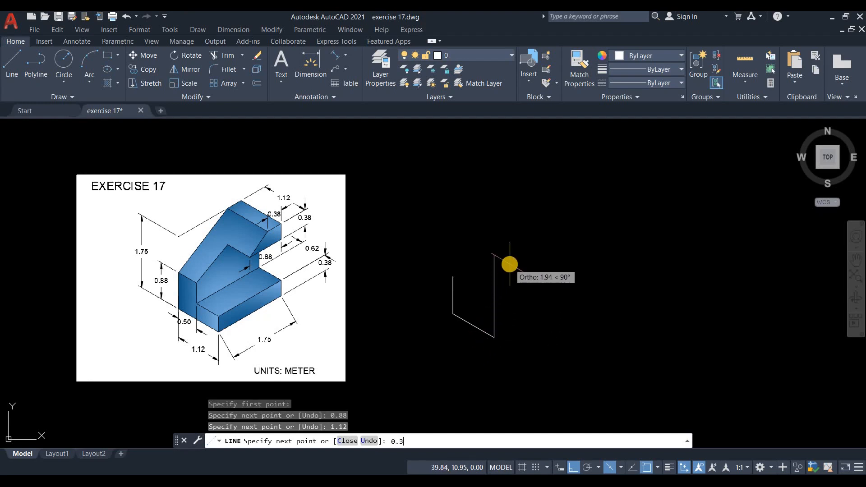
Finish the L-shaped profile with lines 0.38 up, 0.62 along 150° and 0.5 up, closing it at the start point
key(Return)
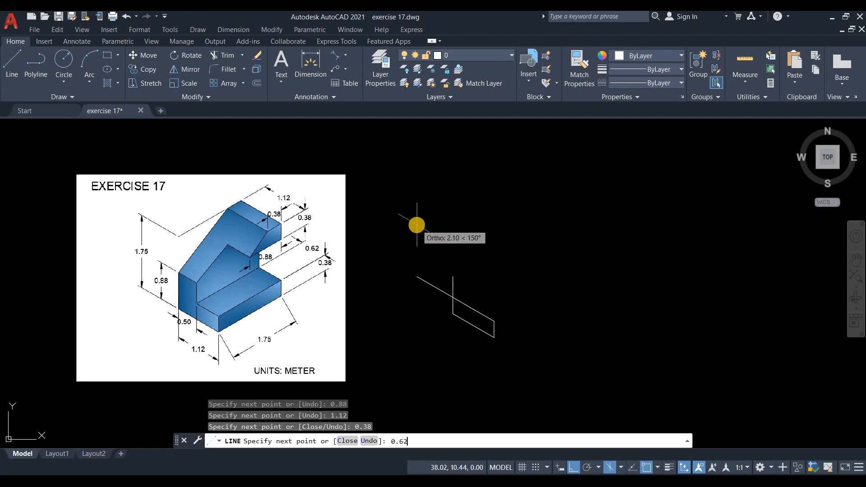
key(Return)
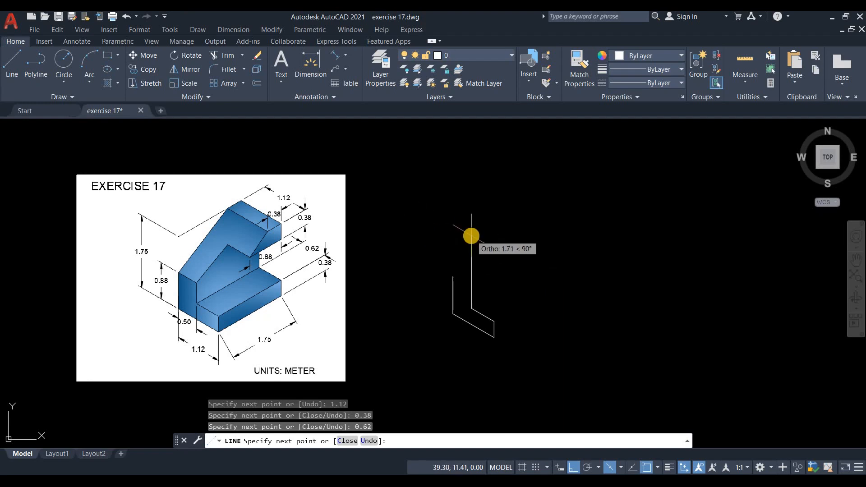
key(Return)
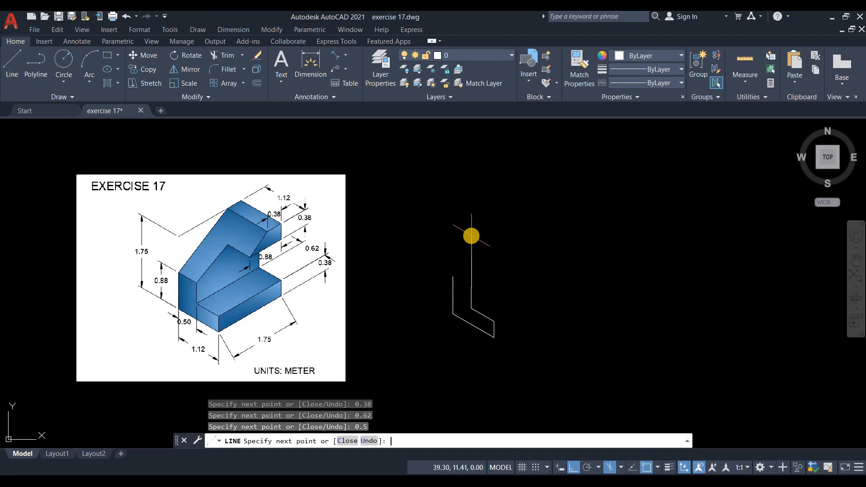
click(453, 276)
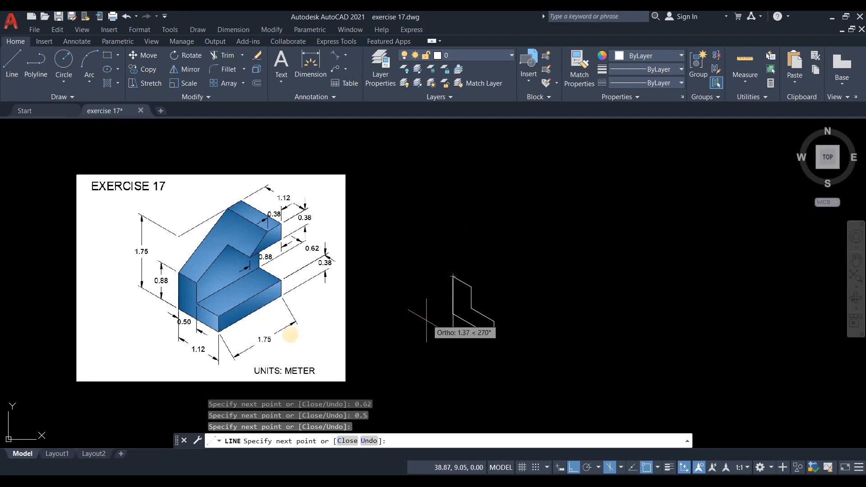
key(Return)
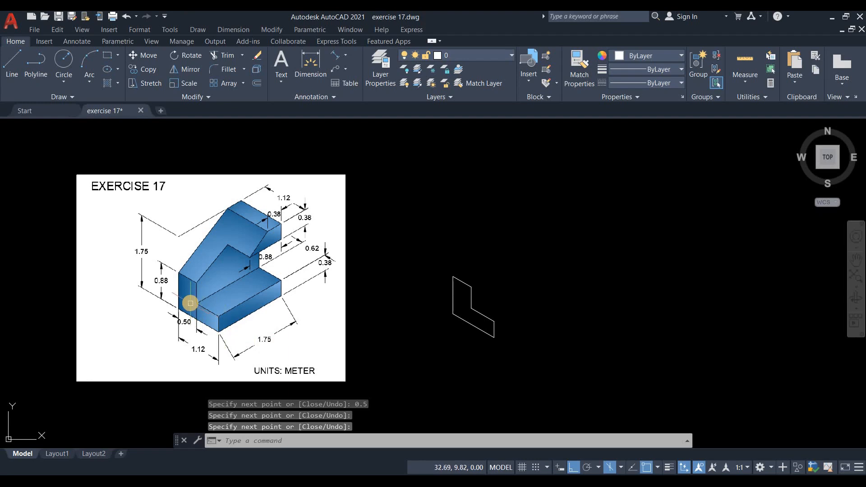
Draw a 1.75 line along the 30° axis from the profile's lowest corner, using the top isoplane
scroll(190, 303, up, 2)
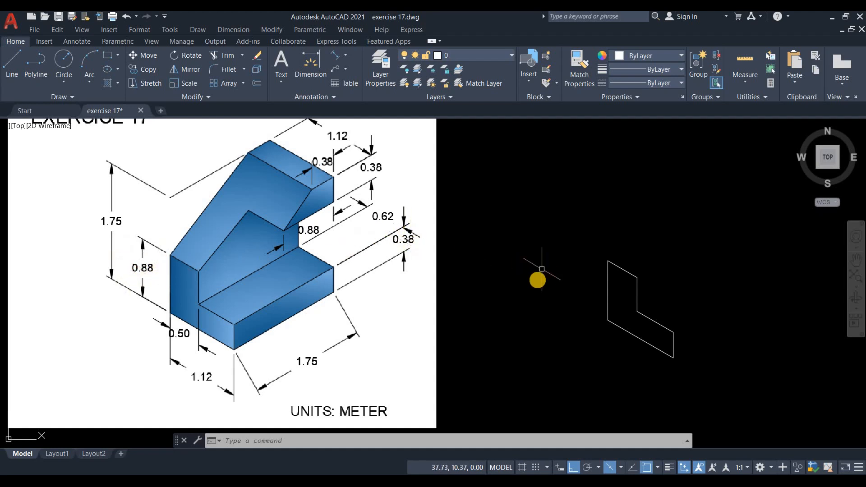
middle_drag(541, 284, 457, 269)
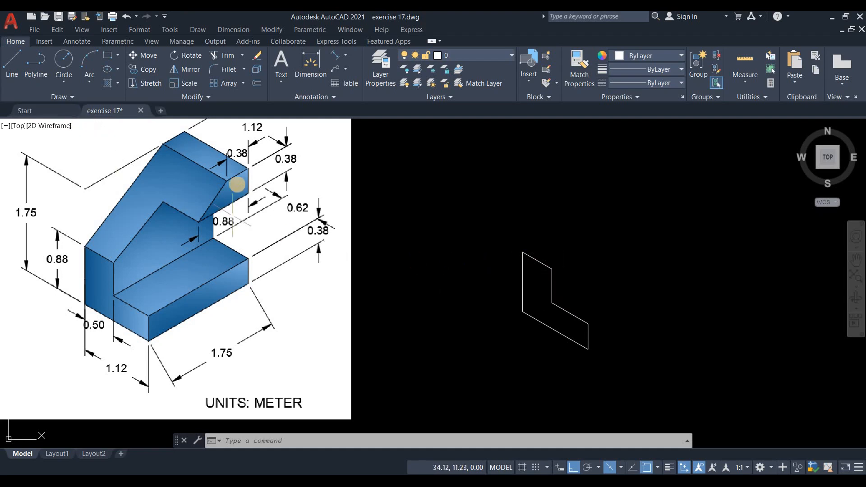
scroll(416, 261, down, 2)
click(12, 61)
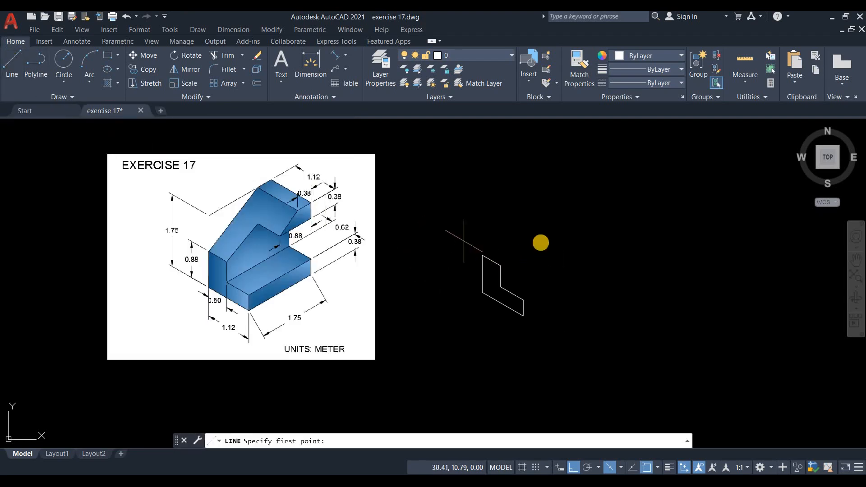
key(F5)
click(522, 316)
text(75)
key(Return)
key(Return)
Copy the 1.75 depth line from the profile's lowest corner to the two step corners above it
click(575, 288)
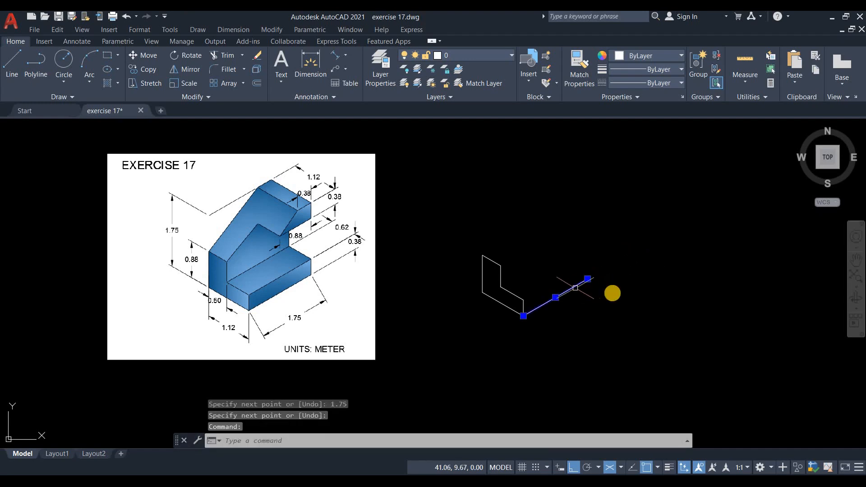
text(co)
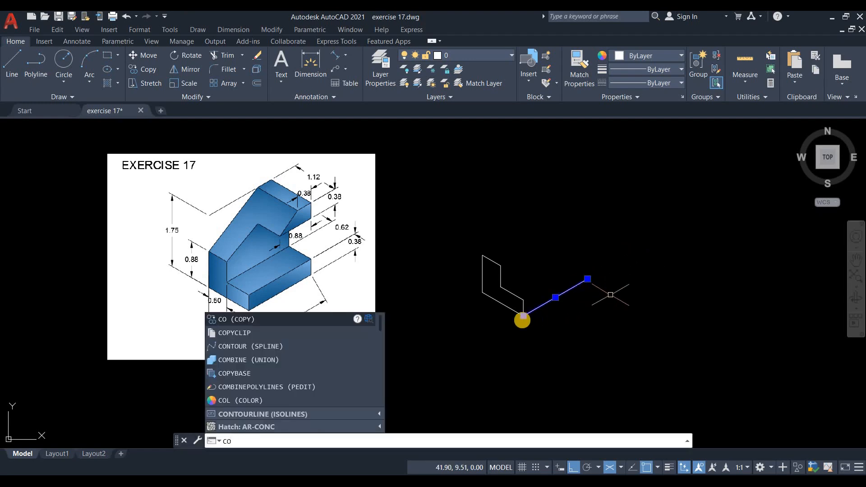
key(Return)
click(522, 315)
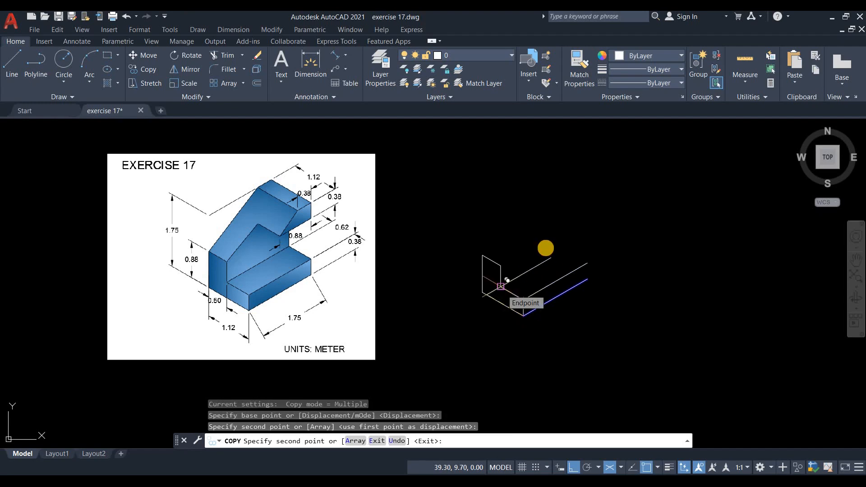
click(500, 286)
key(Return)
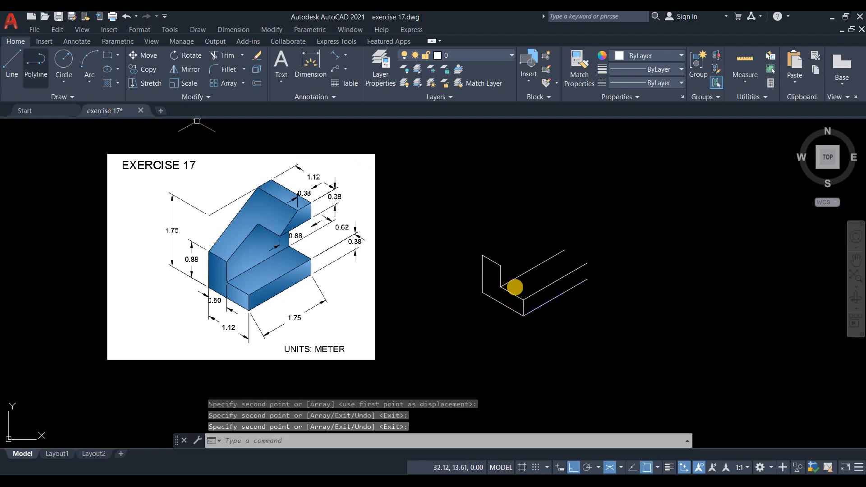
Copy the profile's three step edges from its lowest corner to the far end of the 1.75 depth line
click(513, 294)
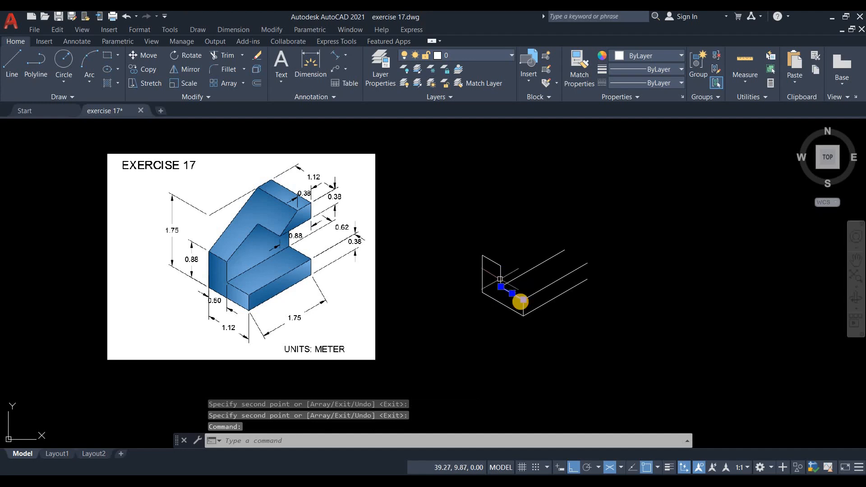
click(501, 275)
click(523, 309)
text(co)
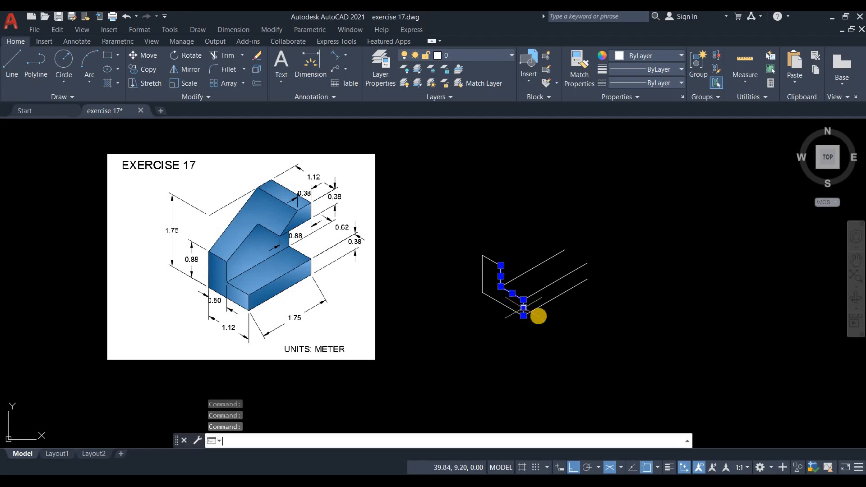
key(Return)
click(523, 315)
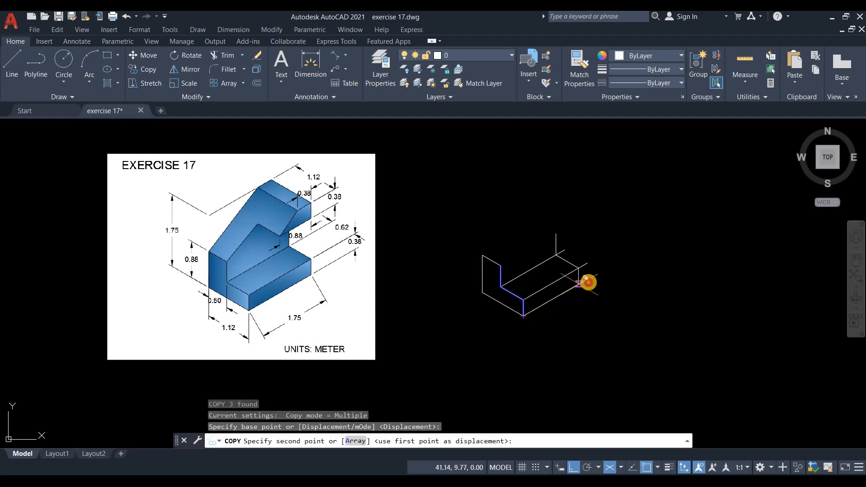
click(587, 280)
key(Return)
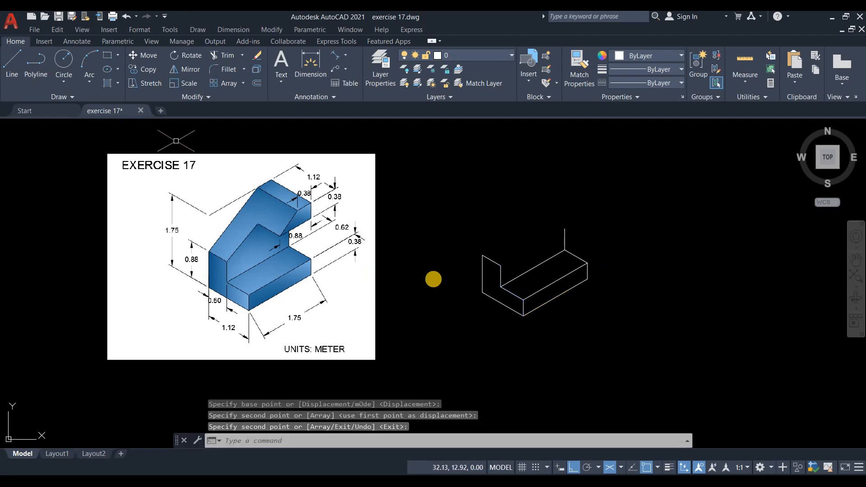
Draw a 1.75 vertical line upward from the profile's lower-left corner, using the right isoplane
click(12, 64)
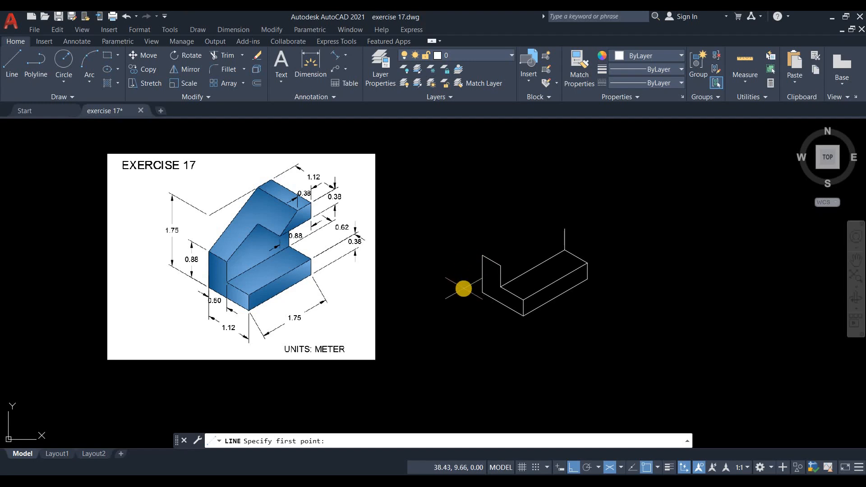
key(F5)
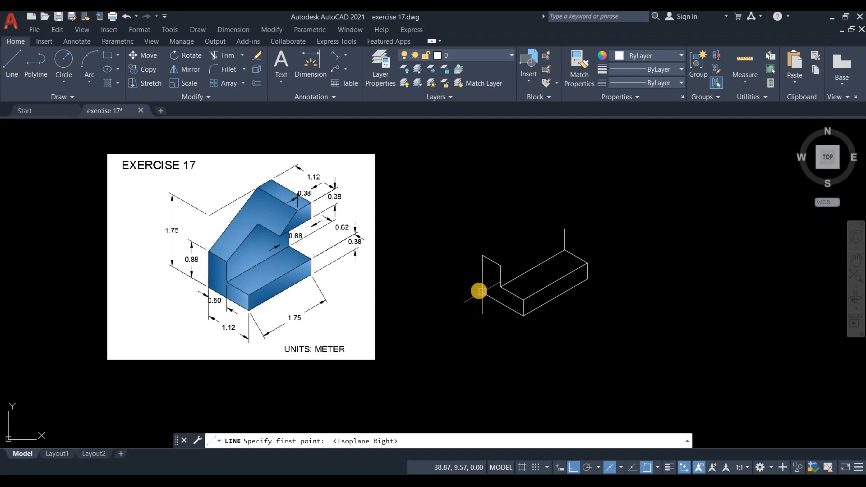
click(482, 291)
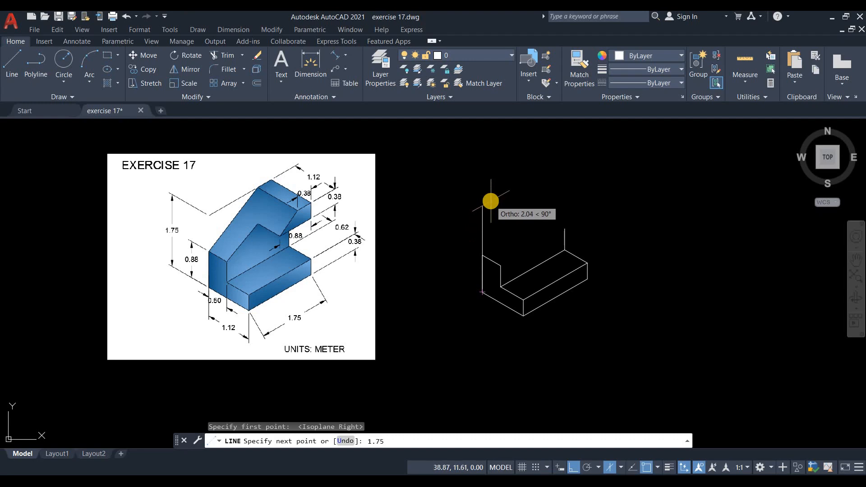
text(1.75)
key(Return)
key(Return)
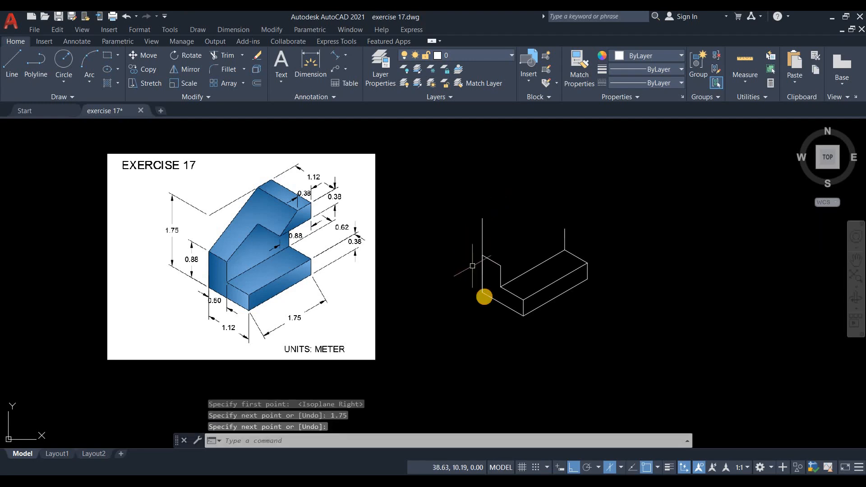
Delete the shorter 0.88 vertical edge that overlaps the new 1.75 line
click(464, 214)
click(494, 316)
key(Delete)
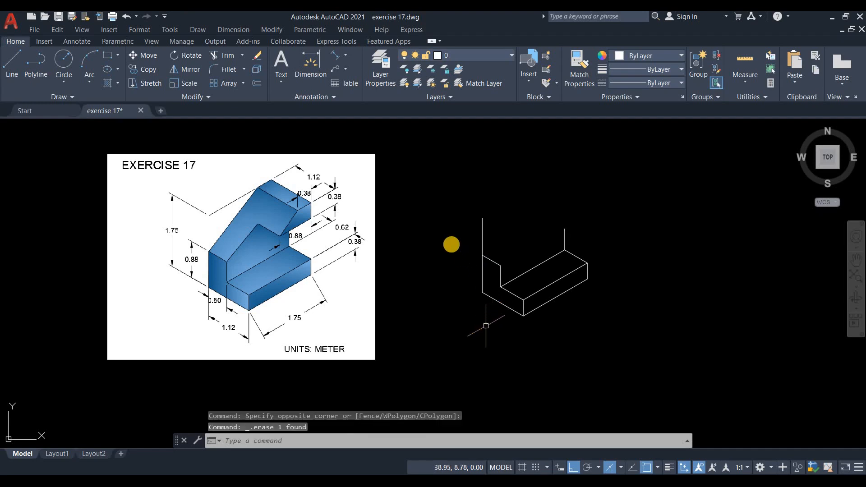
From the top of the 1.75 vertical line, draw 1.75 along the 30° axis, and on the left isoplane 1.12 along 330°
middle_drag(441, 226, 422, 246)
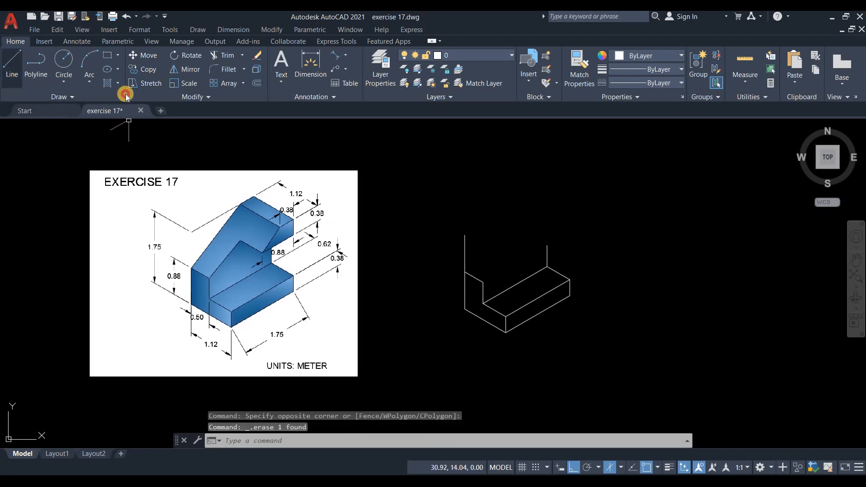
text(l)
key(Return)
click(464, 235)
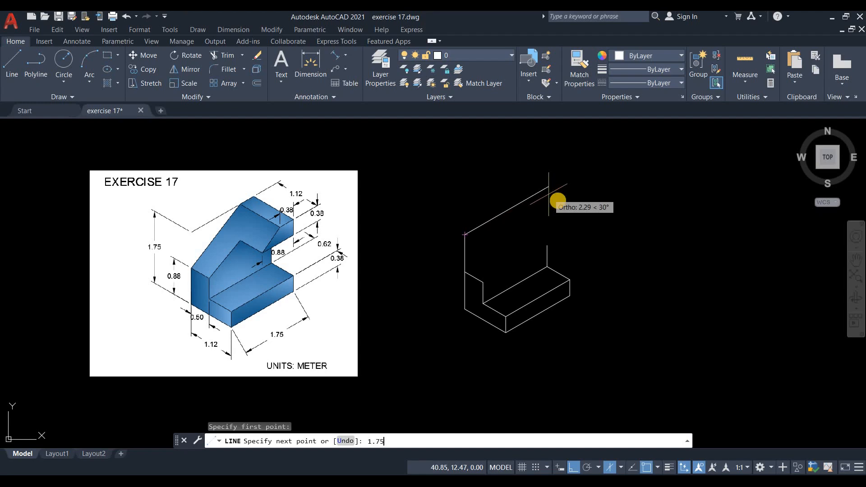
key(Return)
key(F5)
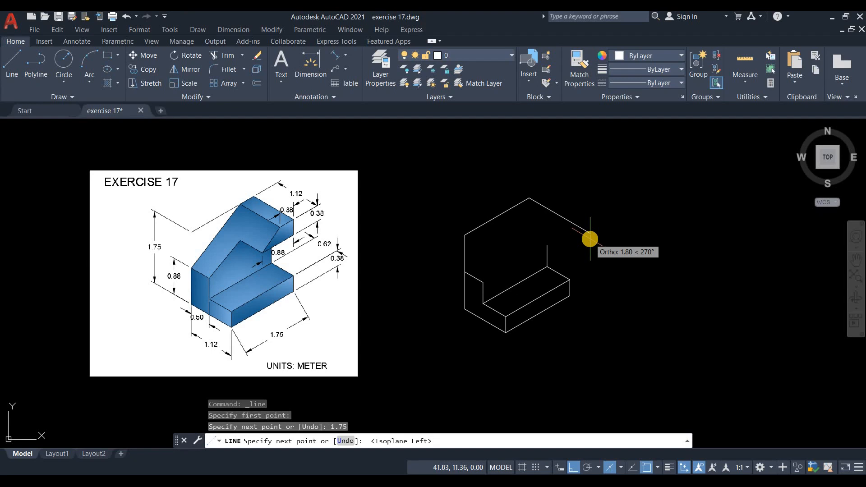
text(1.12)
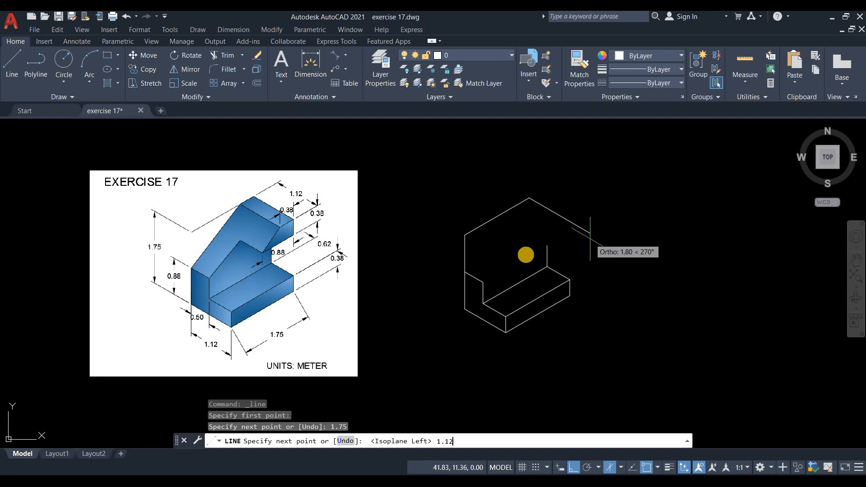
key(Return)
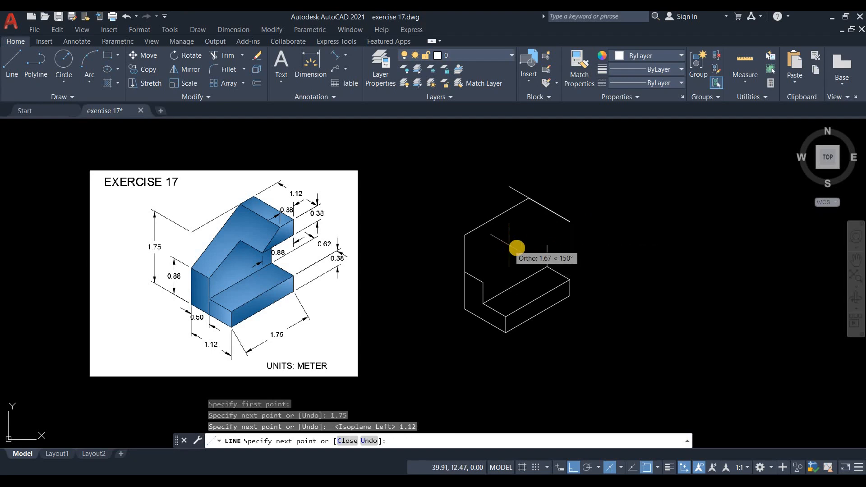
On the top isoplane, draw a 0.38 line along 210° from the end of the upper 1.12 edge
key(F5)
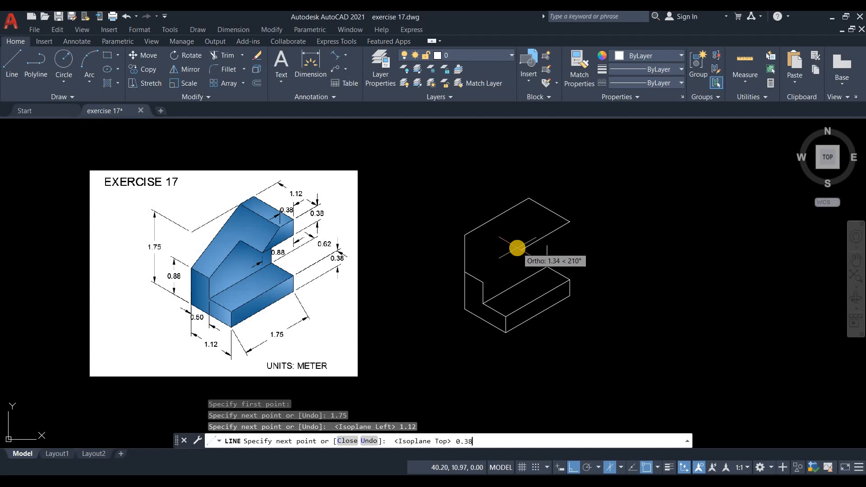
text(0.38)
key(Return)
key(Return)
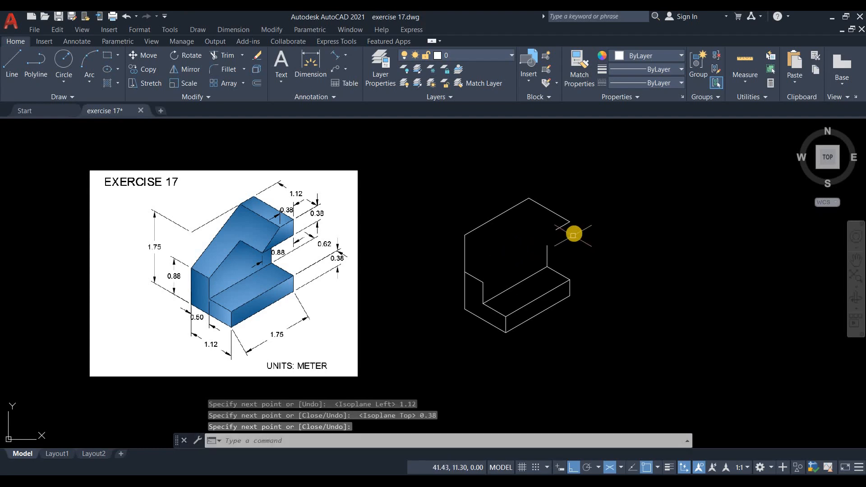
From the outer end of the upper 1.12 edge, draw 0.38 straight down and 0.88 along 210°, using the right isoplane
text(l)
key(Return)
key(F5)
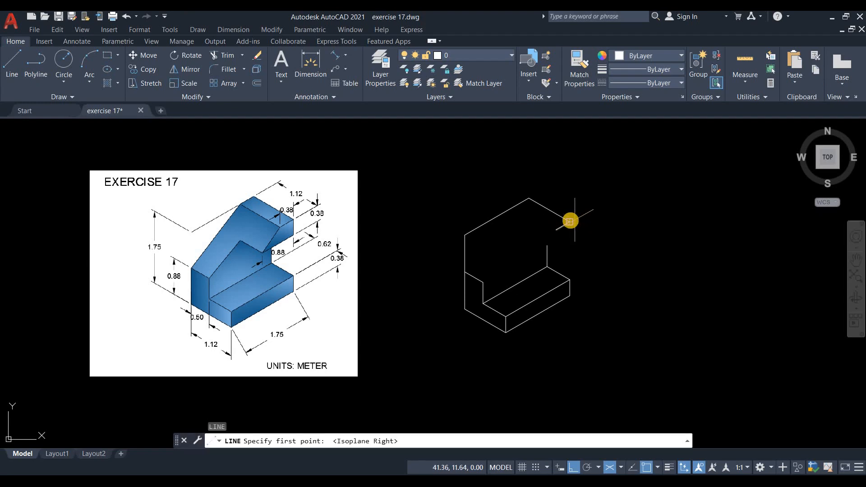
click(570, 221)
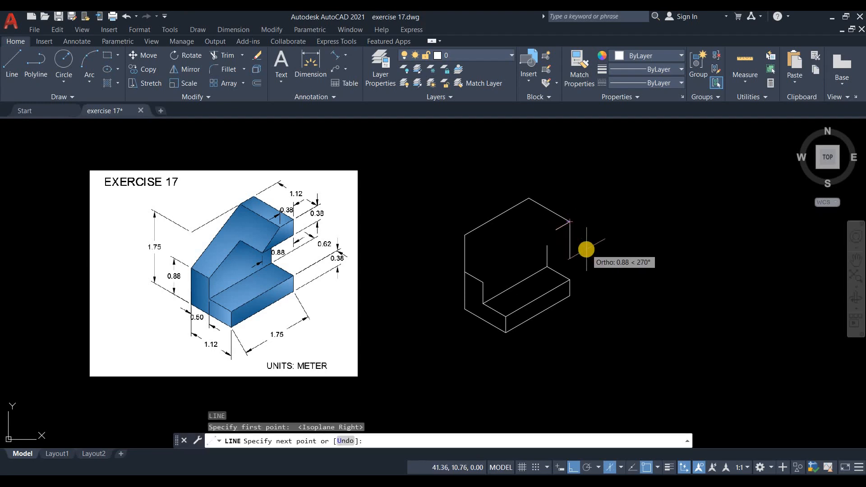
text(0.38)
key(Return)
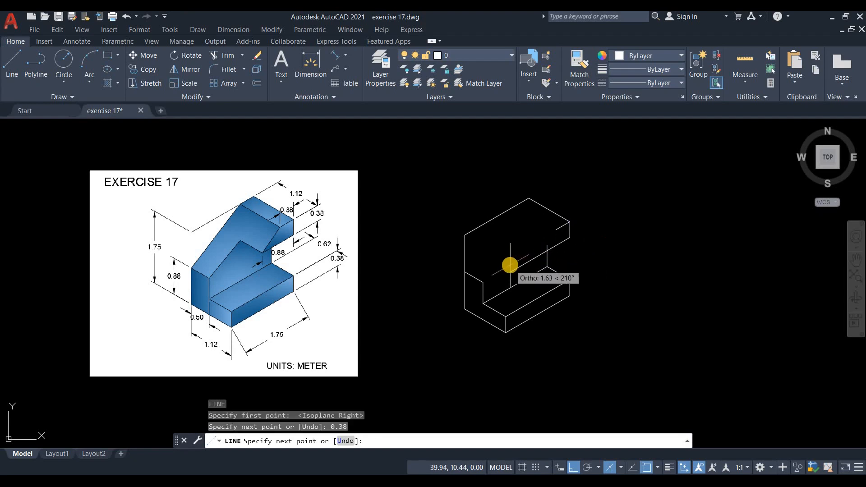
text(0.88)
key(Return)
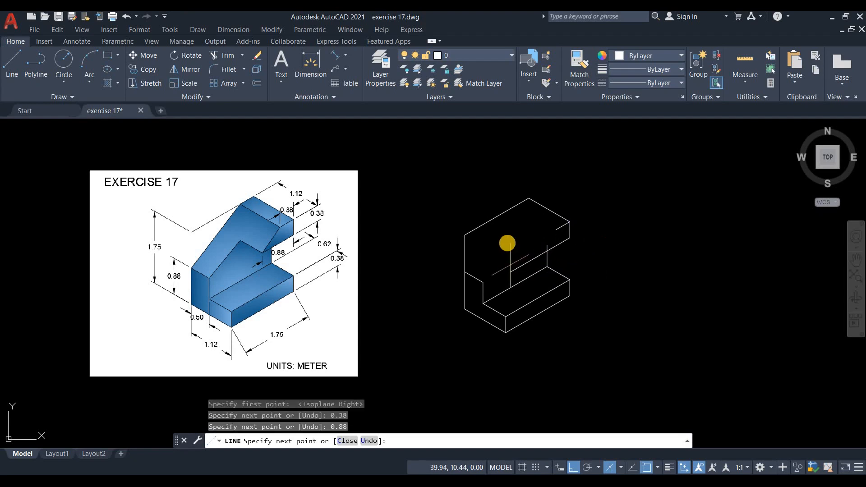
key(Return)
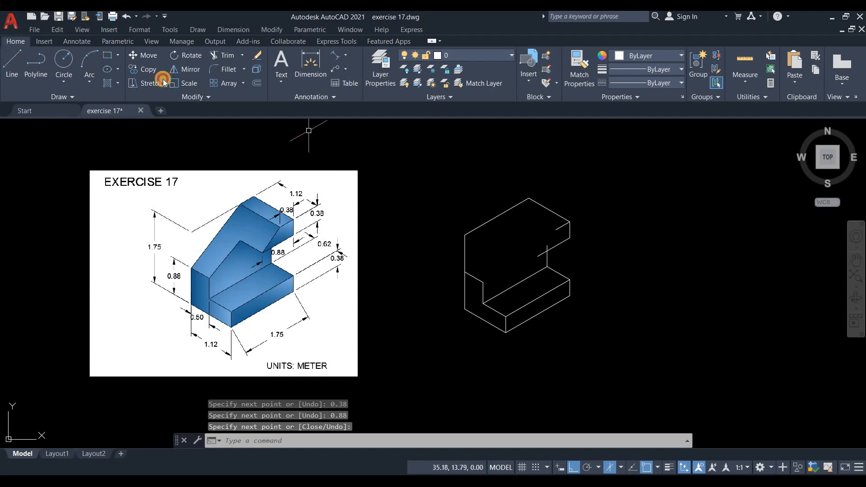
key(Return)
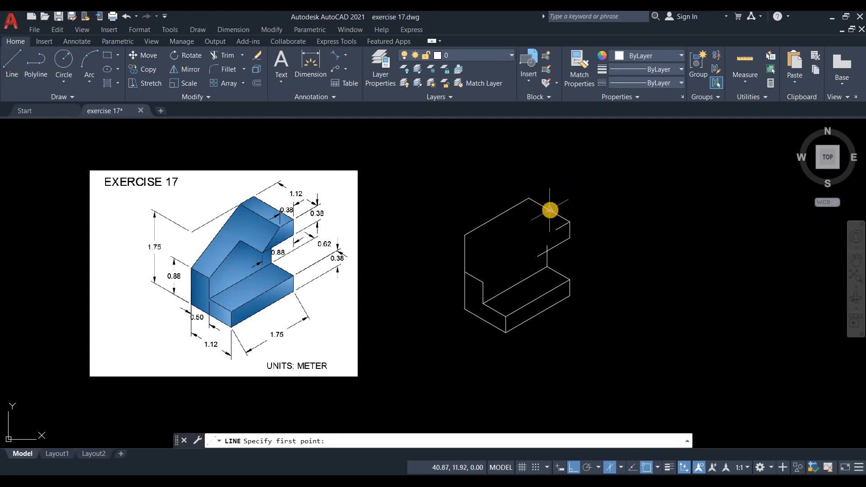
key(Escape)
Copy the upper 1.12 edge from its outer corner to the free end of the short 0.38 line
click(571, 217)
text(Co)
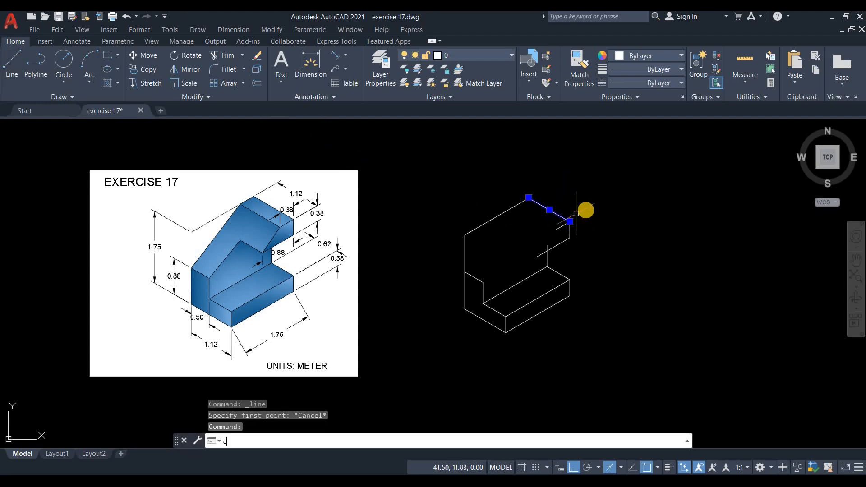
key(Return)
click(554, 230)
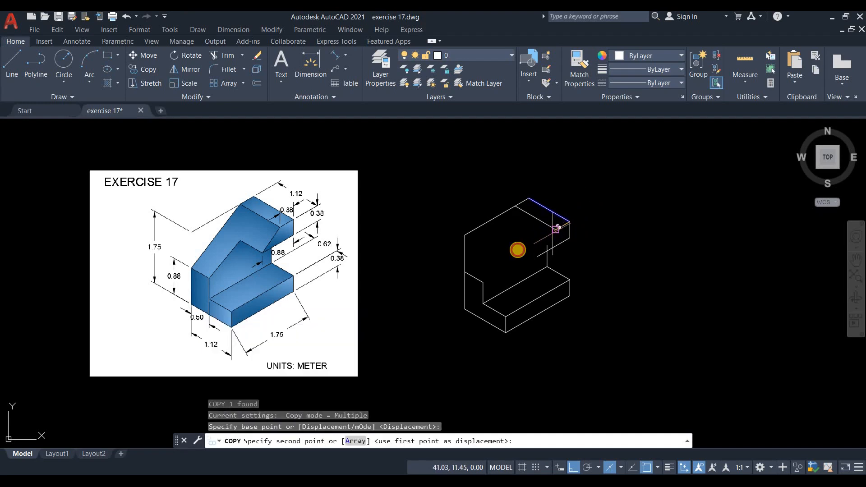
With ortho off, draw a slanted line from the copied 1.12 edge's outer end to the free end of the 0.88 line
click(17, 59)
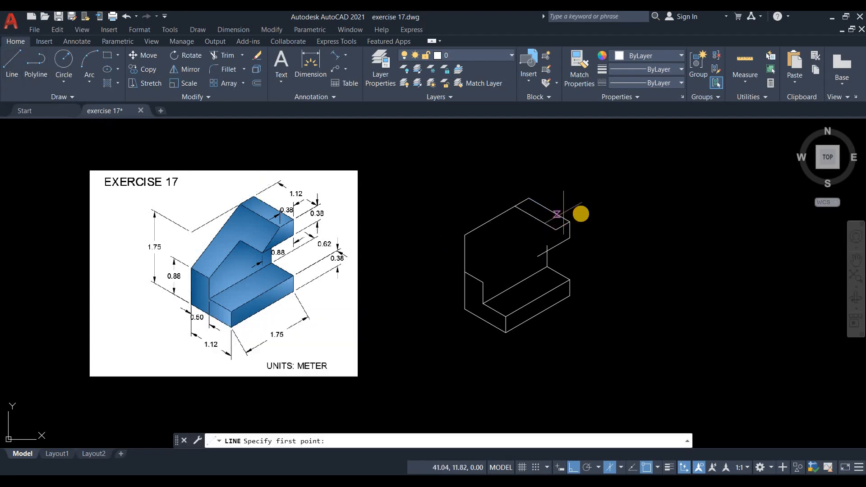
key(F8)
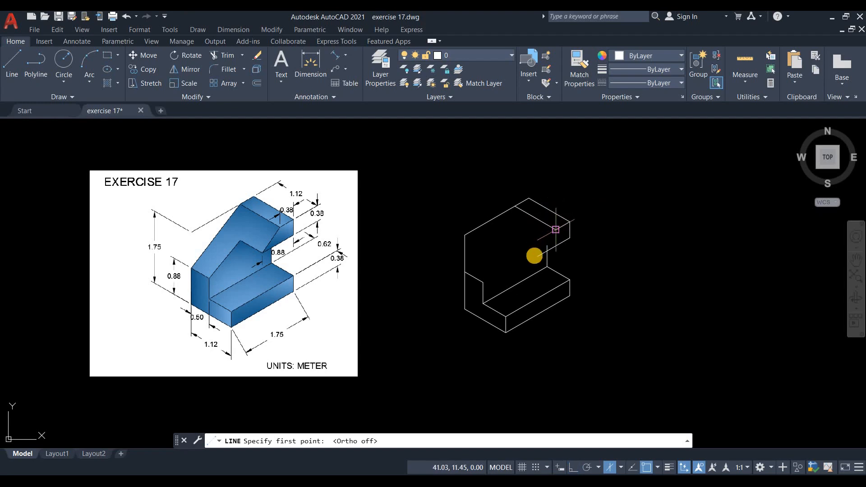
click(538, 255)
key(Return)
Draw a slanted line from the step profile's upper-left corner to the inner end of the copied 1.12 edge
key(Return)
click(465, 272)
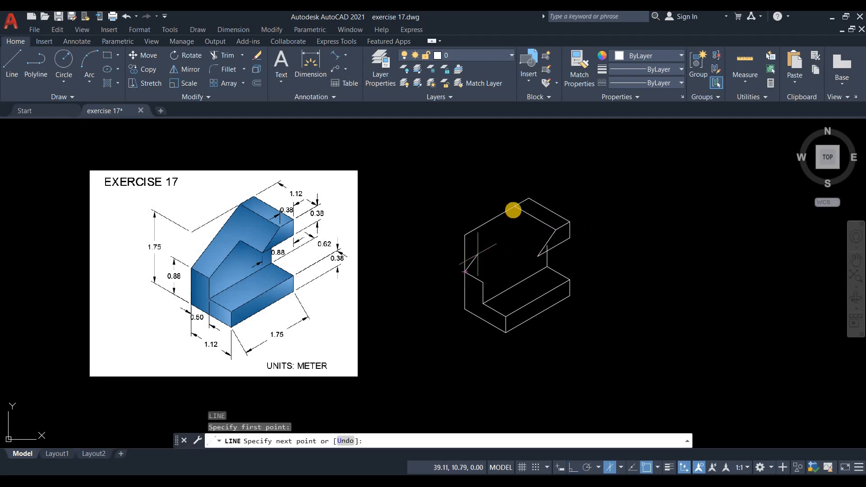
click(514, 206)
key(Return)
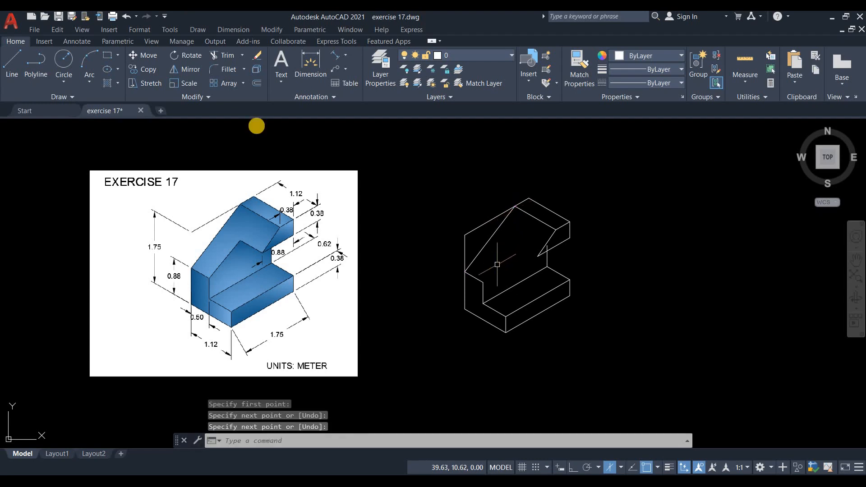
With ortho on and the left isoplane, draw a line from the 0.88 line's free end along 150°, past the outline
click(13, 59)
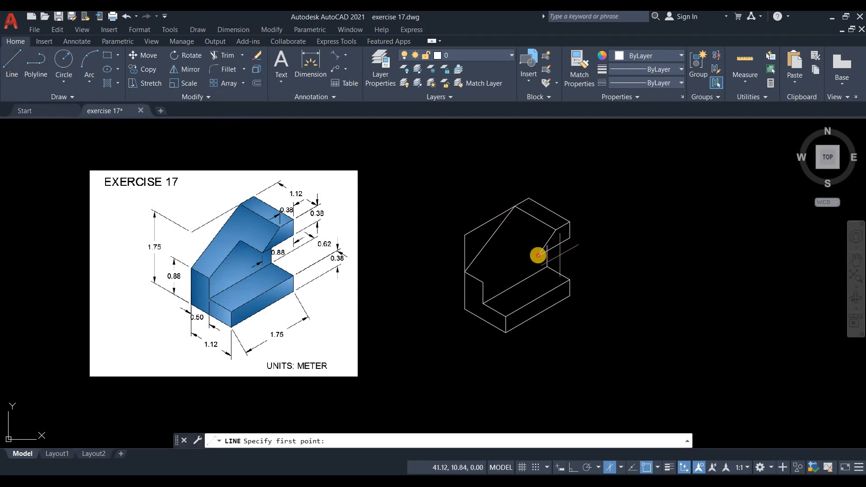
click(538, 255)
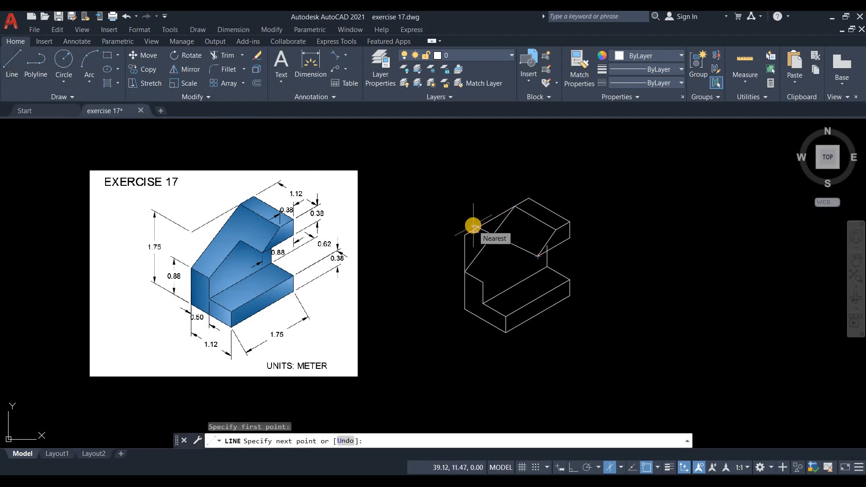
key(F8)
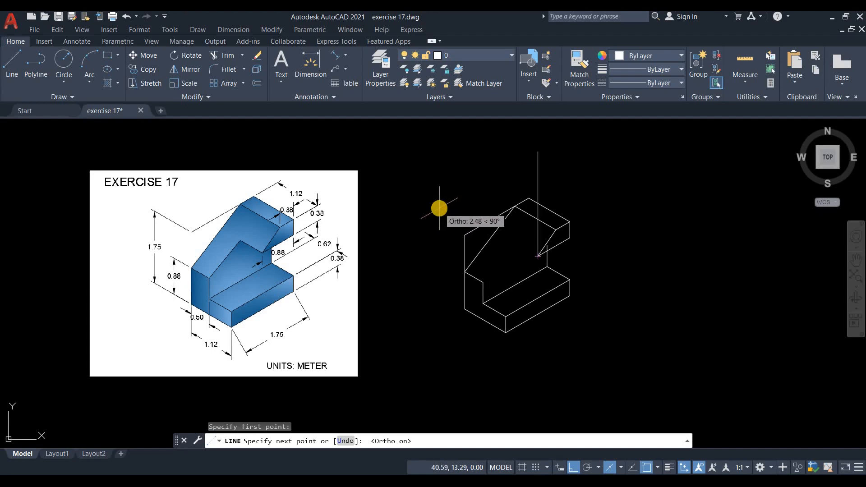
key(F5)
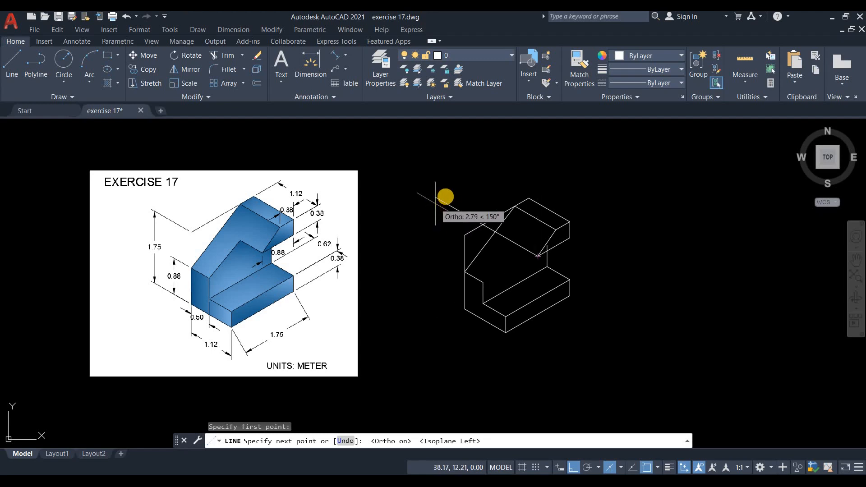
click(446, 202)
key(Return)
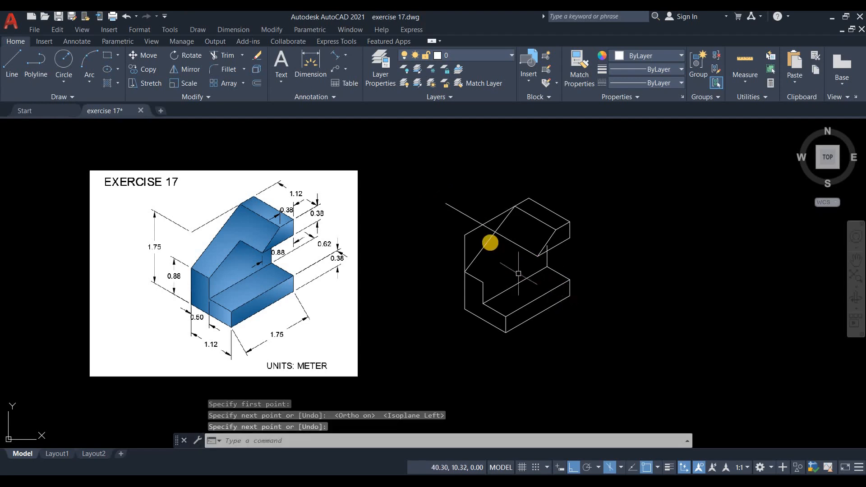
Copy the long slanted line from the profile's upper-left corner to the other end of its 0.50 top edge
click(490, 240)
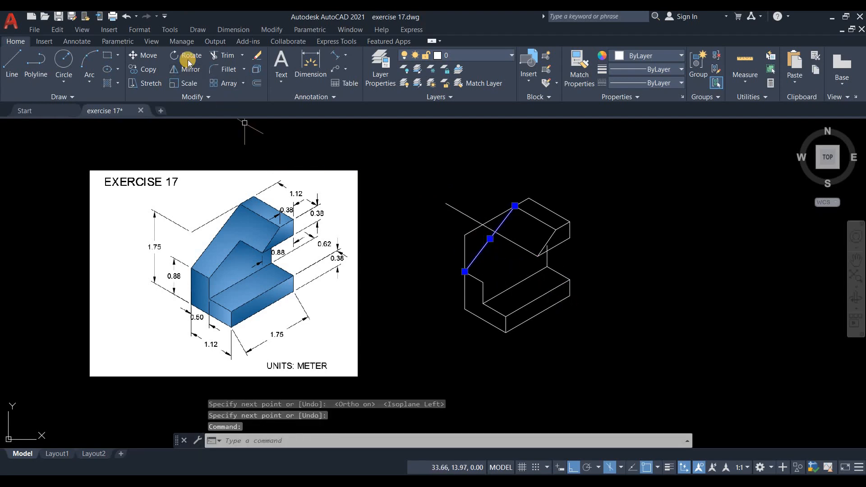
click(143, 68)
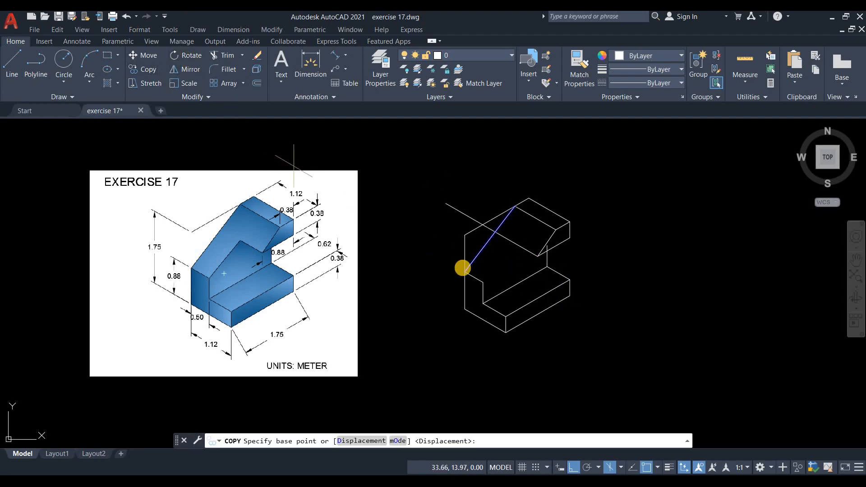
click(469, 272)
click(483, 282)
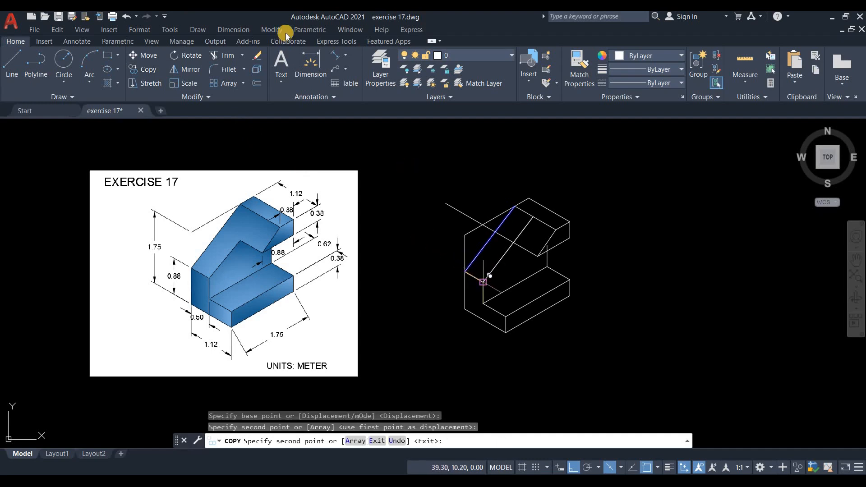
key(Return)
Trim the overhanging guide line, the copied slanted line above it, and the leftover outline outside the long slanted edge
click(234, 56)
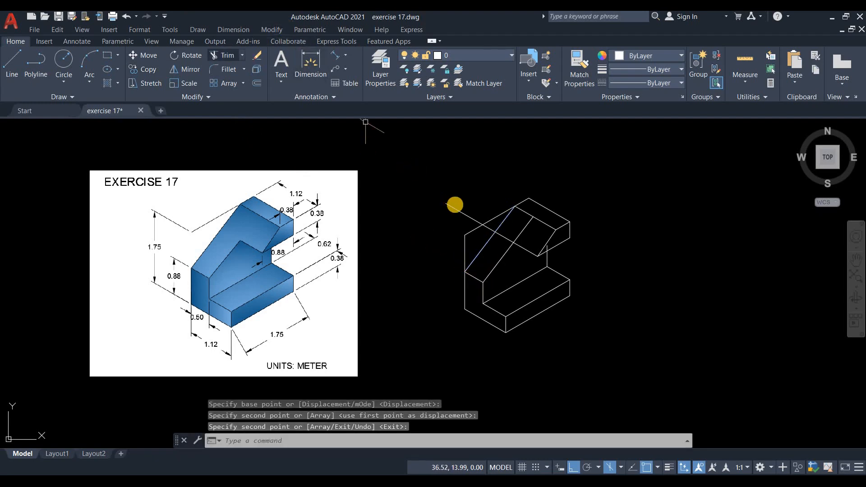
click(492, 228)
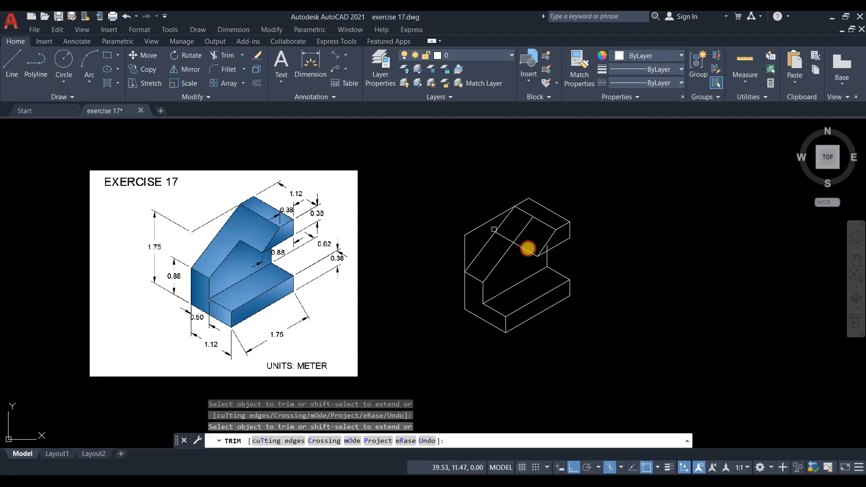
click(527, 249)
click(522, 229)
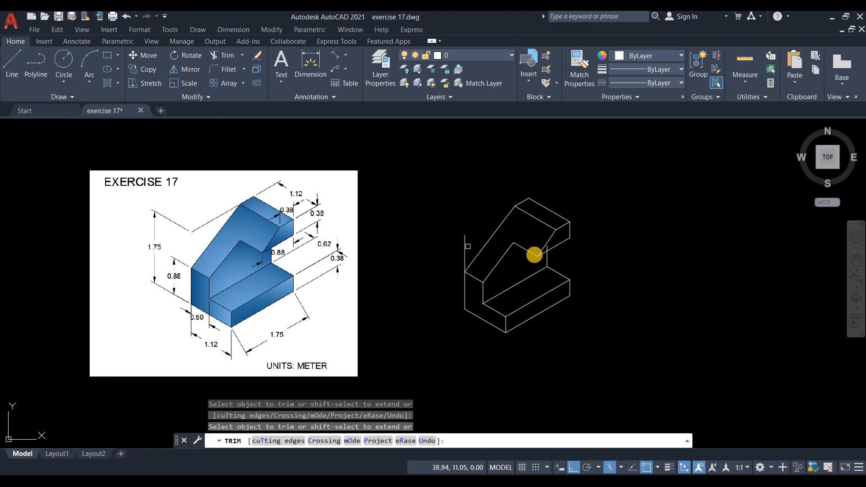
scroll(548, 245, up, 4)
scroll(549, 246, down, 5)
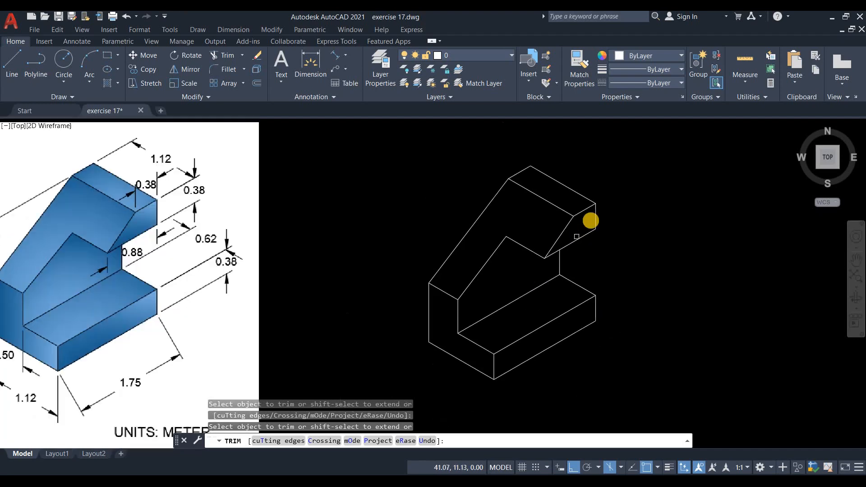
key(Return)
Set up a gradient fill with colours 41,49,137 and 94,103,175 and the GR_INVCUR pattern
middle_drag(617, 200, 603, 222)
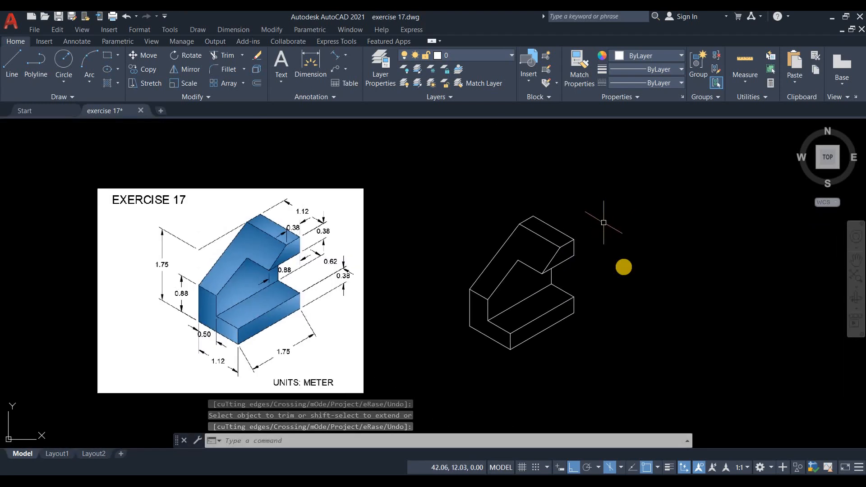
click(116, 84)
click(118, 124)
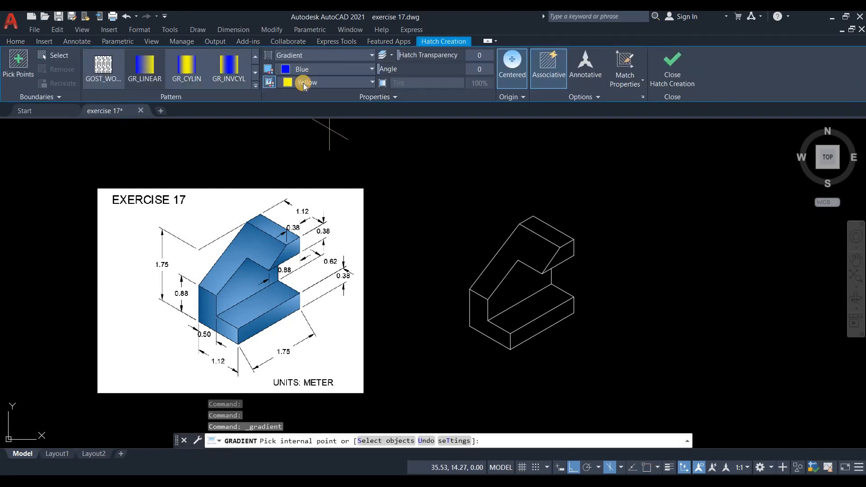
click(302, 82)
click(292, 70)
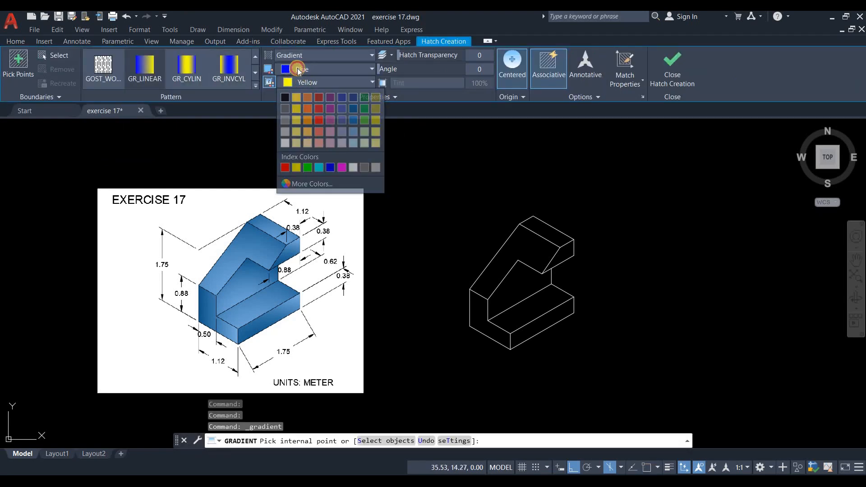
click(341, 84)
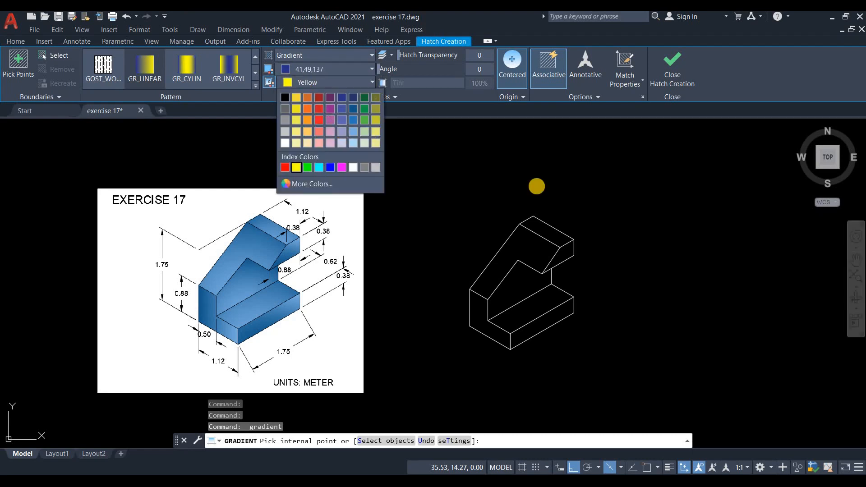
click(336, 117)
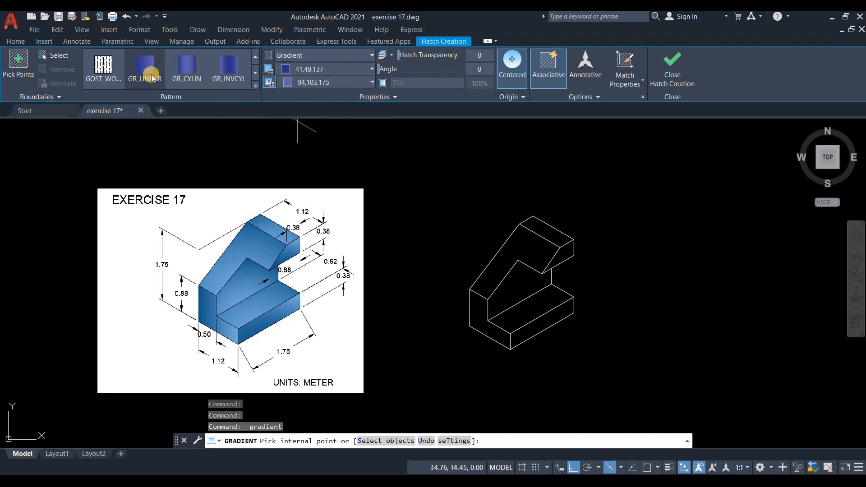
click(255, 71)
click(141, 69)
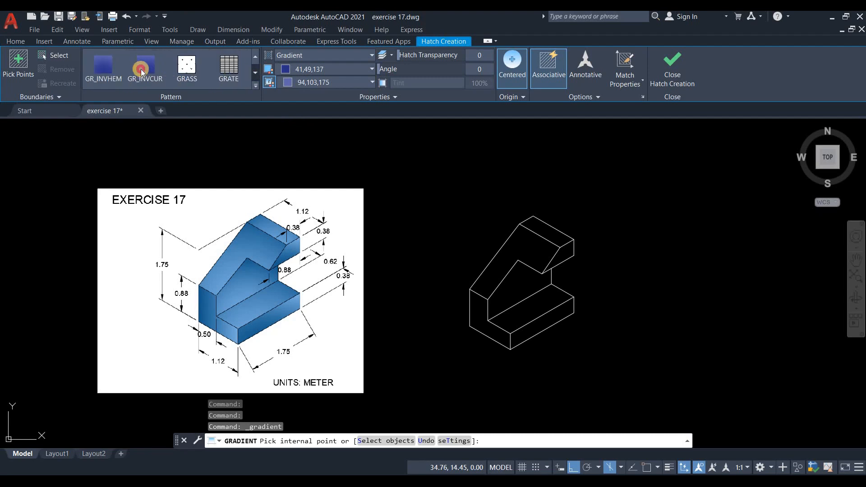
Apply the gradient to the L-shaped end face and to the recessed vertical face behind the lower step
click(499, 292)
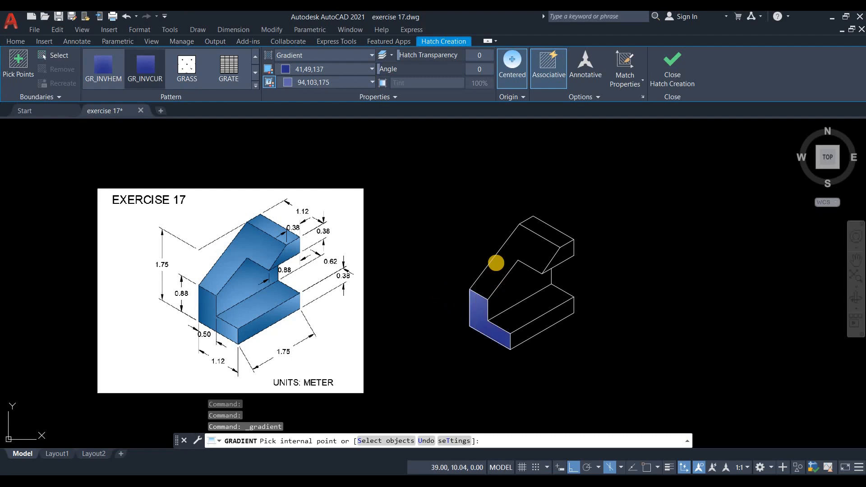
key(Return)
key(Return)
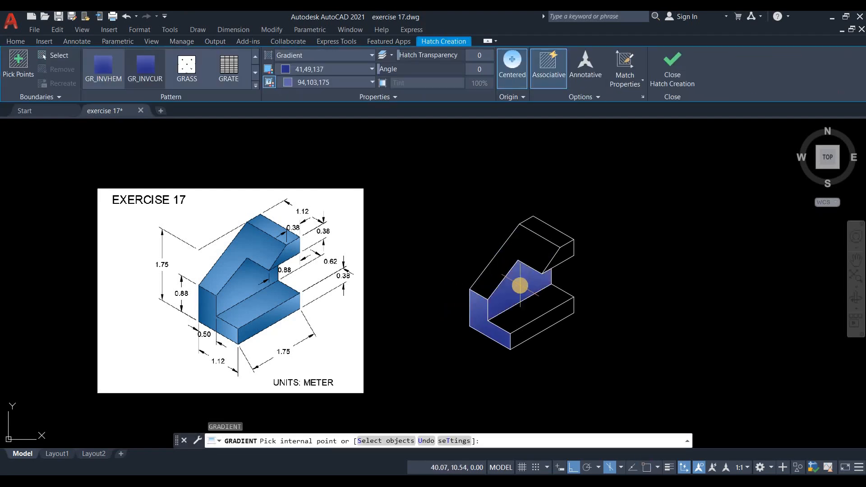
click(520, 286)
key(Return)
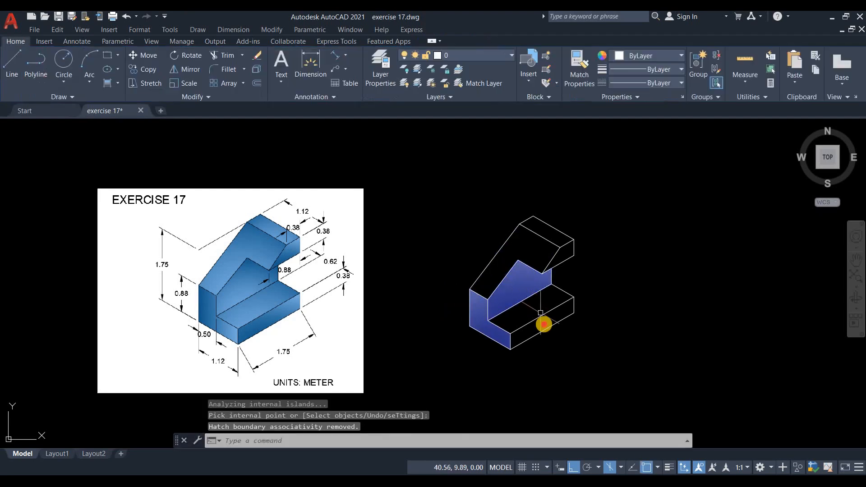
Apply the gradient to the lower step's long front face and to the large sloping face
key(Return)
click(514, 253)
key(Return)
key(Return)
key(Return)
Fill the uppermost top face with a gradient using the GR_SPHER pattern
key(Return)
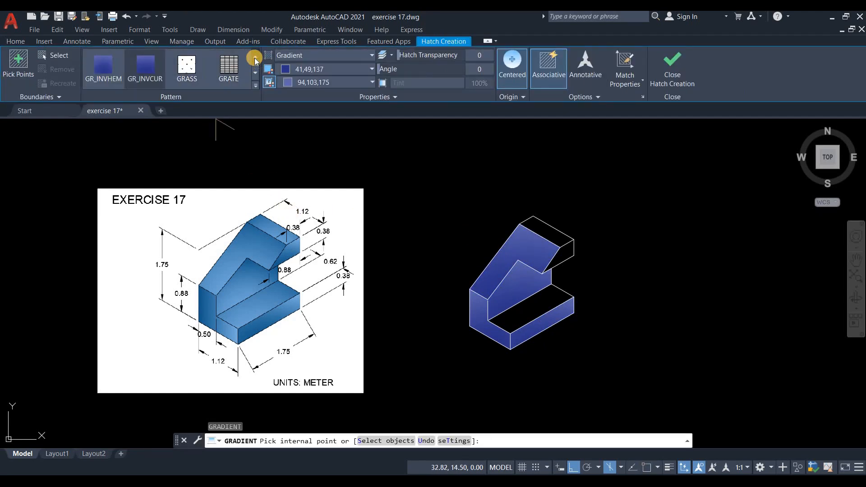
click(255, 59)
click(105, 69)
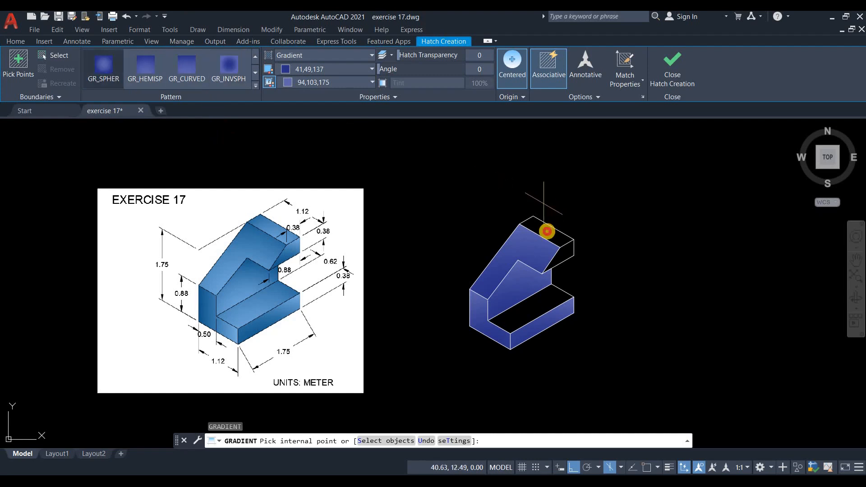
click(565, 252)
key(Return)
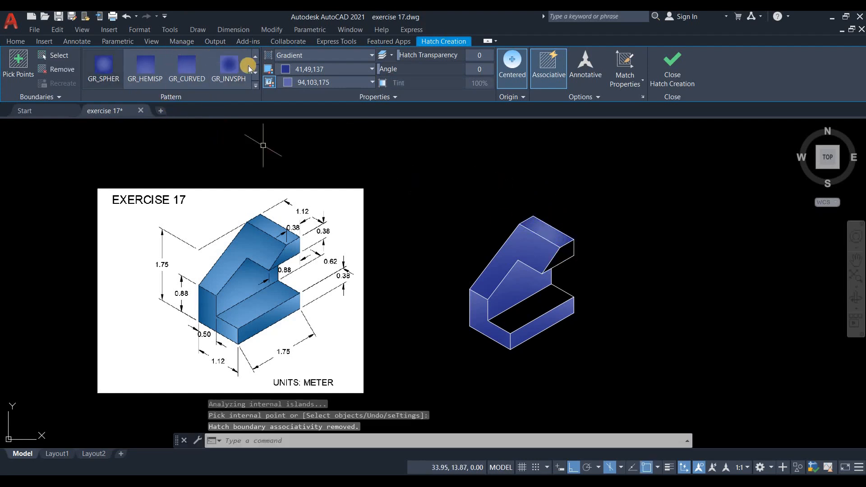
Apply a spherical gradient fill to the lower step's top face
click(115, 89)
click(229, 71)
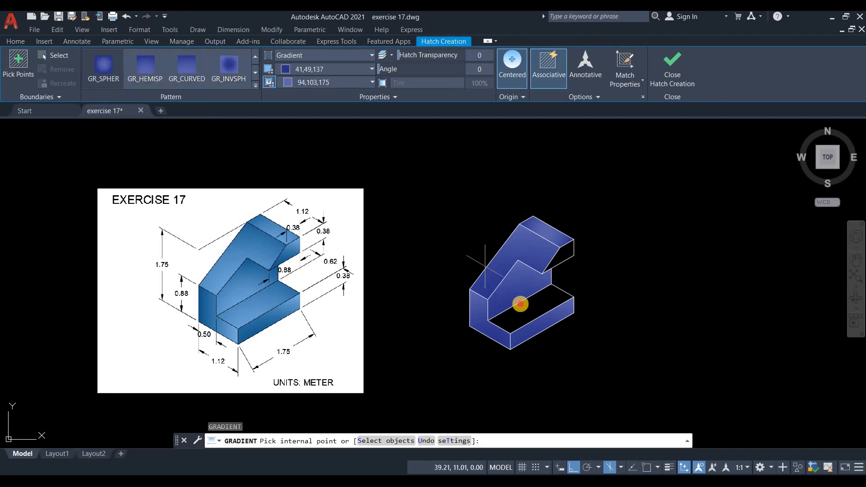
click(519, 304)
key(Return)
Fill the remaining vertical side face of the upper overhang with the GR_INVCUR gradient pattern
key(Return)
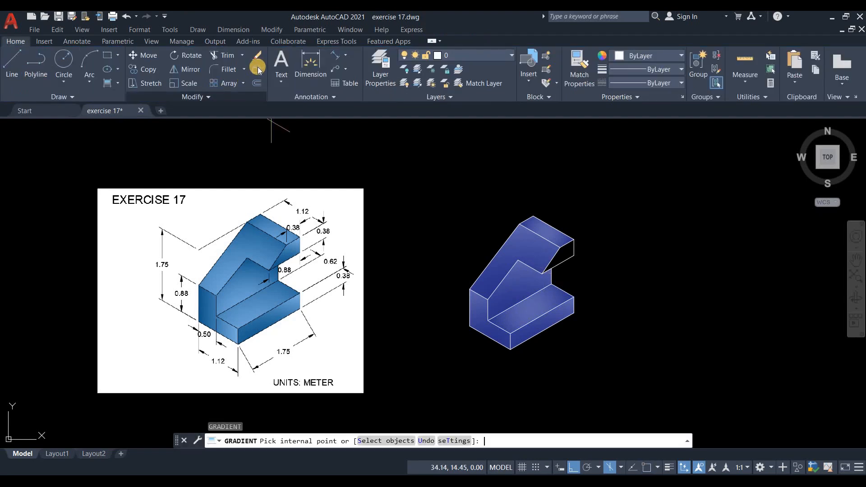
click(255, 70)
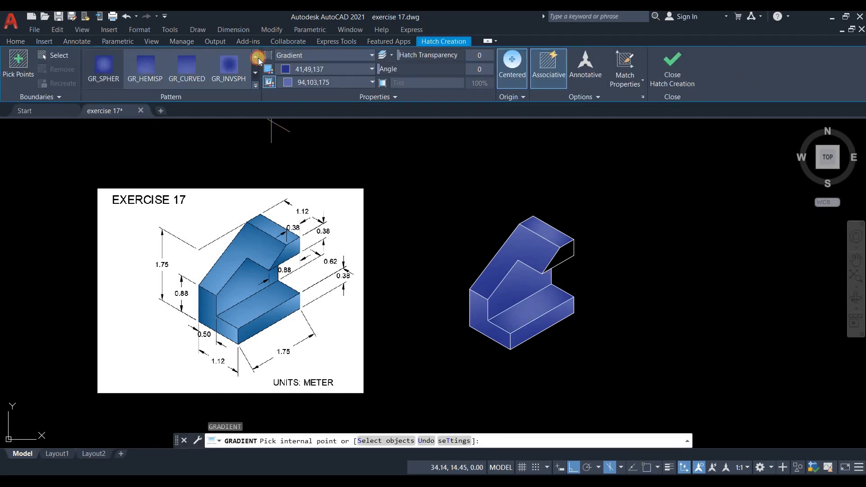
click(257, 58)
click(257, 59)
click(257, 58)
click(256, 73)
click(255, 73)
click(255, 73)
click(255, 73)
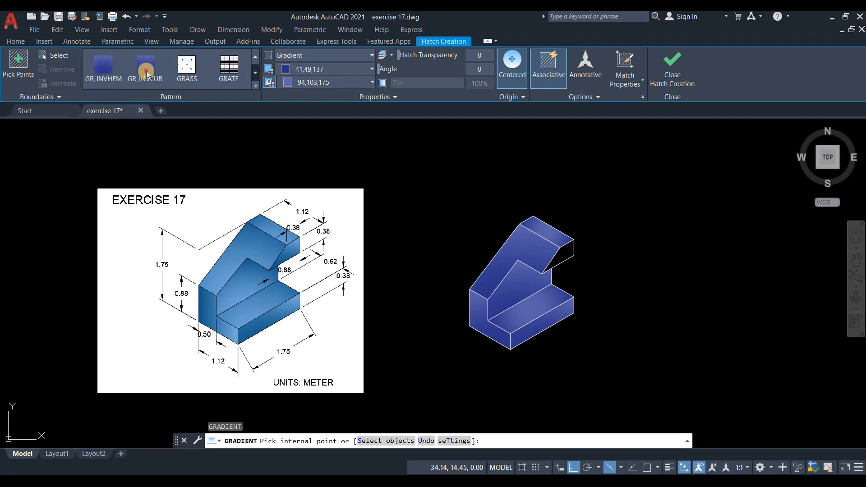
click(554, 255)
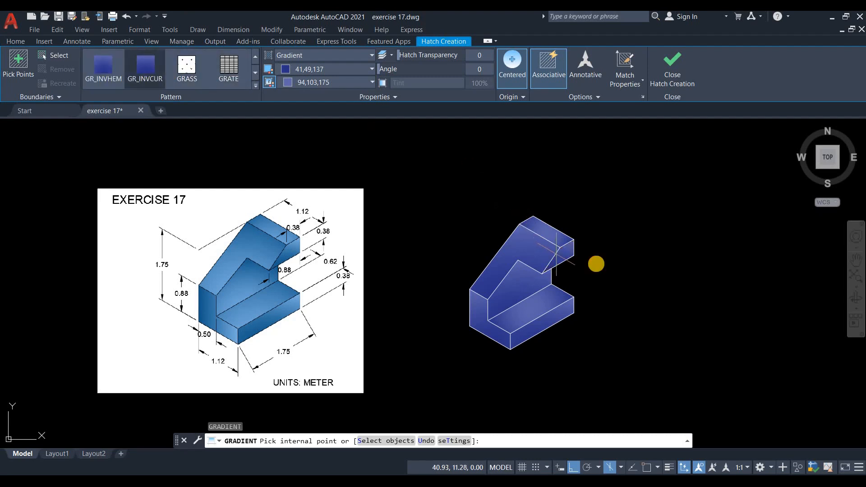
key(Return)
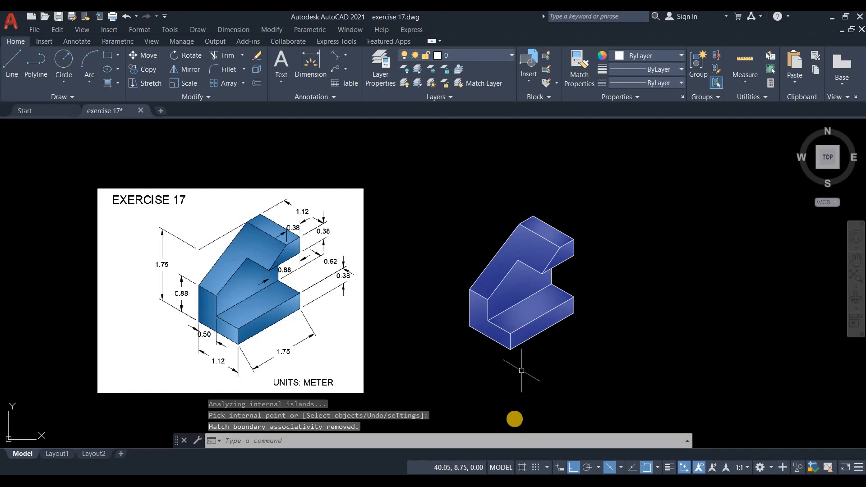
Add an aligned dimension along the bottom edge of the L-shaped end face, placed below the edge
scroll(451, 341, up, 2)
middle_drag(451, 340, 487, 321)
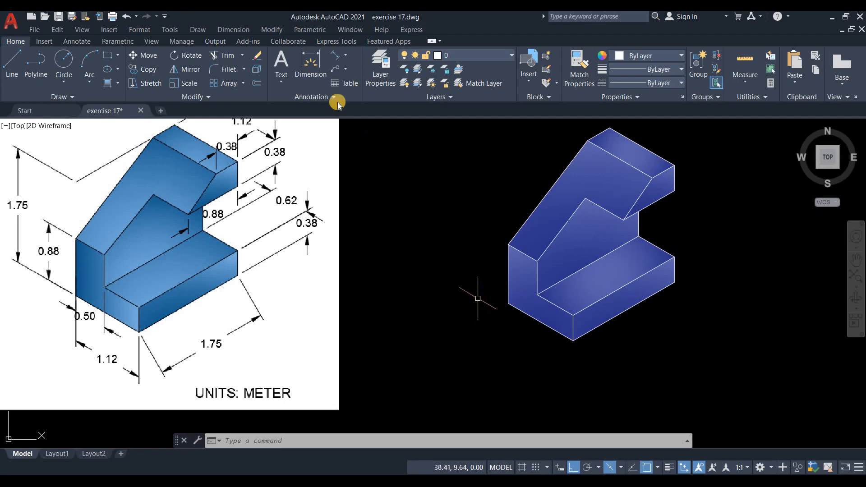
click(348, 55)
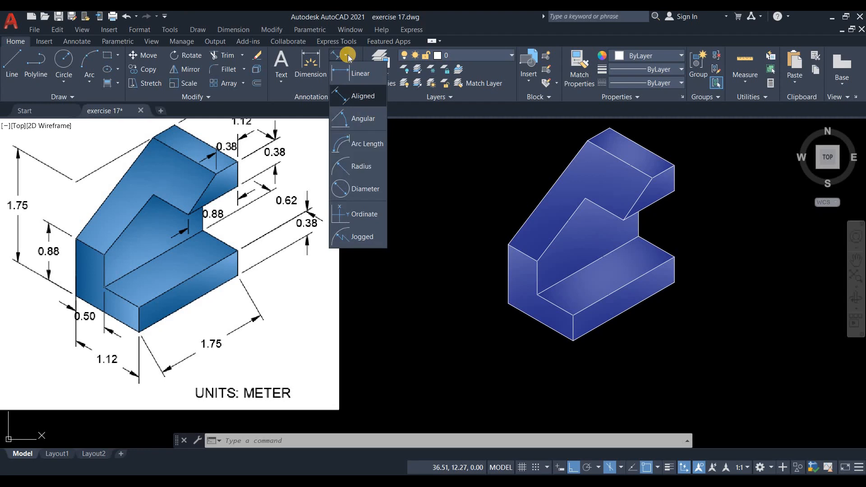
click(363, 96)
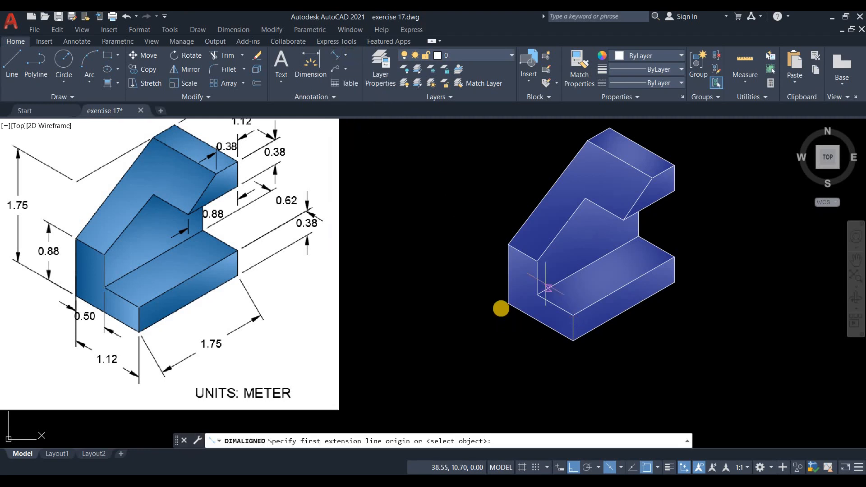
click(504, 303)
click(573, 339)
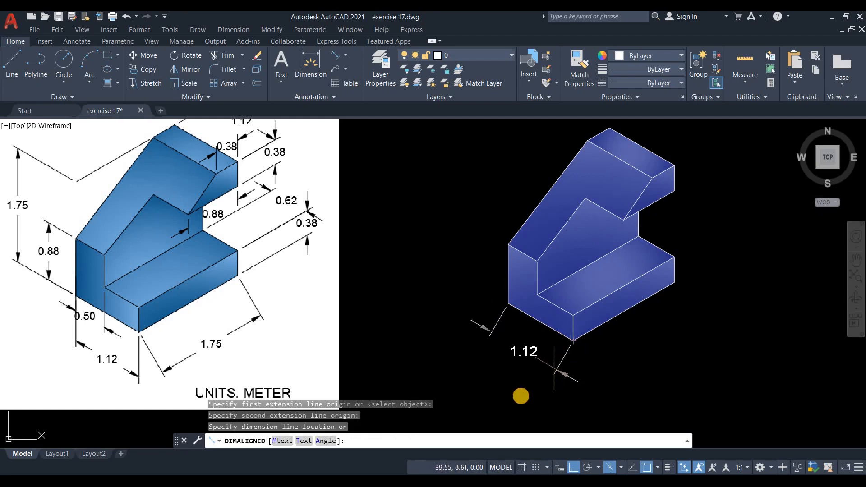
click(519, 398)
Try obliquing the end face's bottom-edge dimension along the vertical corner edge with DIMEDIT, and undo that edit
click(522, 441)
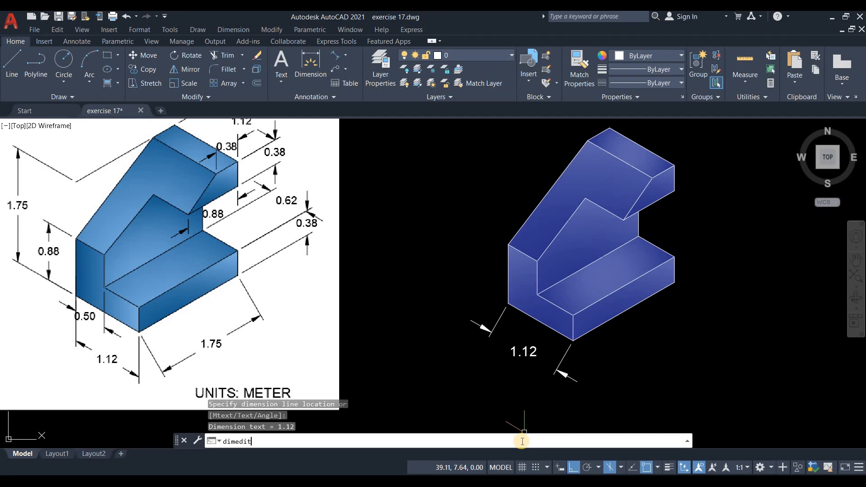
key(Return)
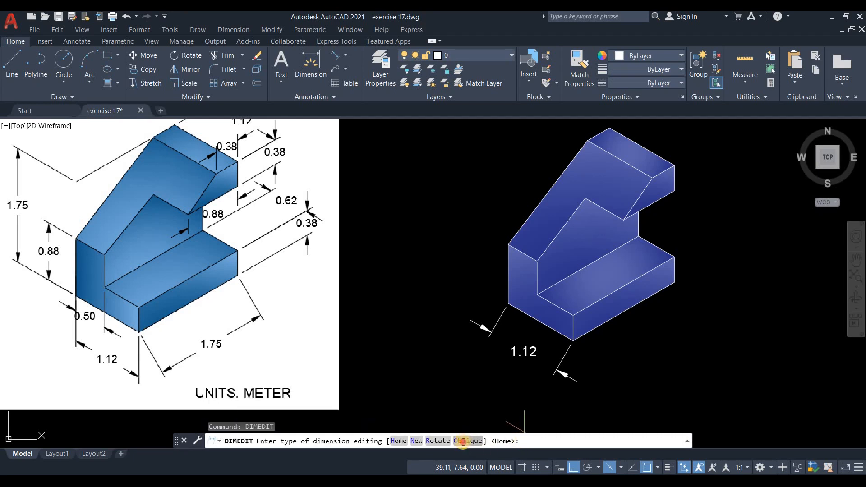
text(O)
key(Return)
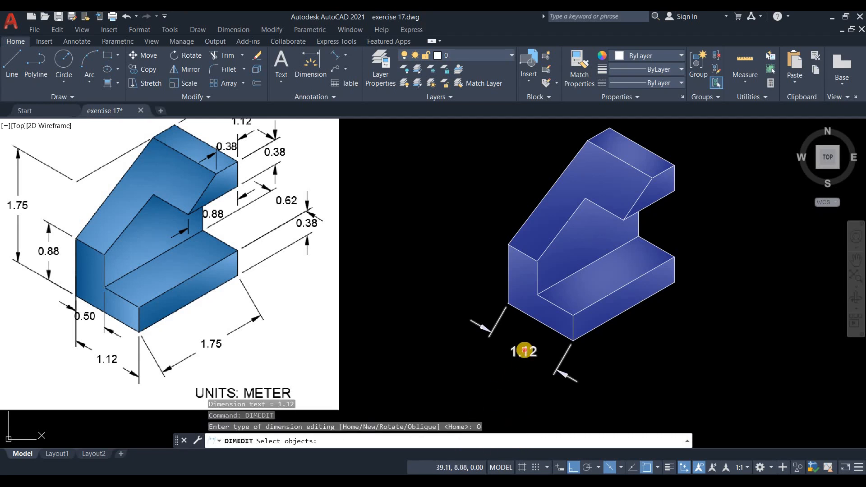
click(524, 351)
key(Return)
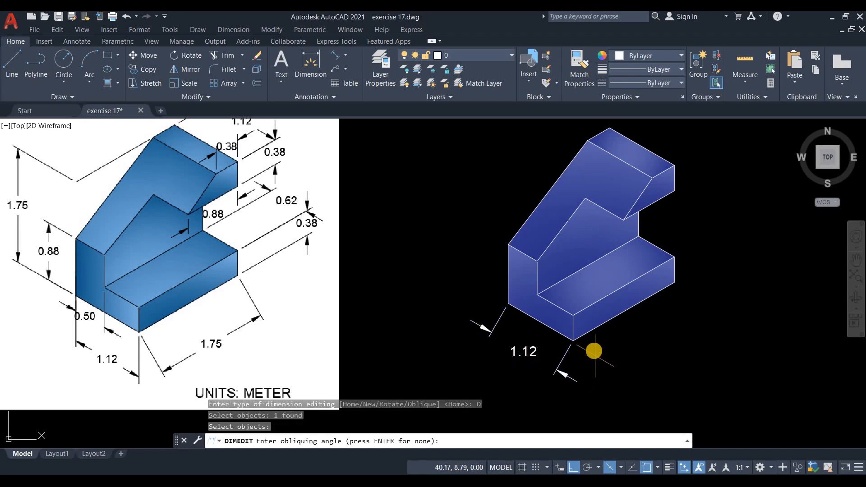
click(573, 316)
click(608, 373)
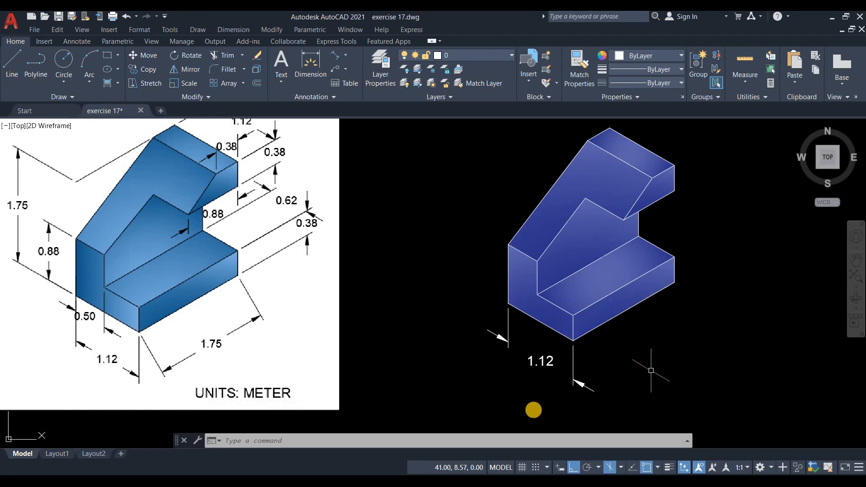
key(ctrl+z)
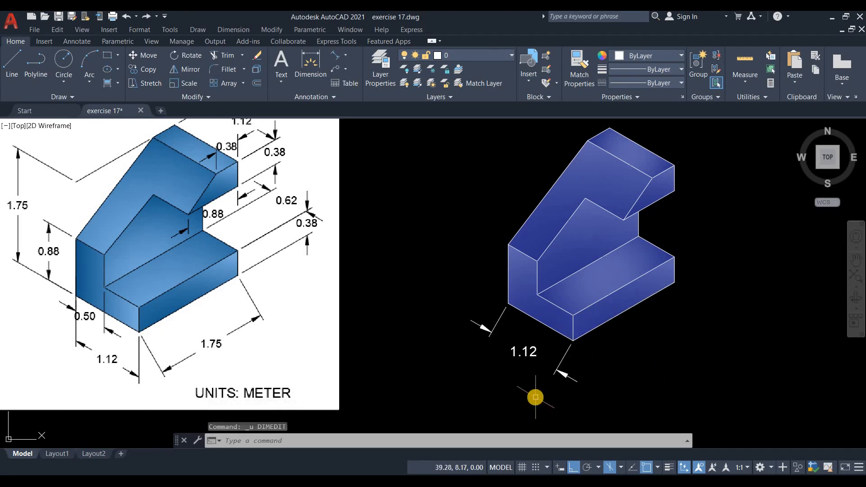
Oblique the end face's bottom-edge dimension with DIMEDIT so its extension lines run parallel to the long lower edge
text(di)
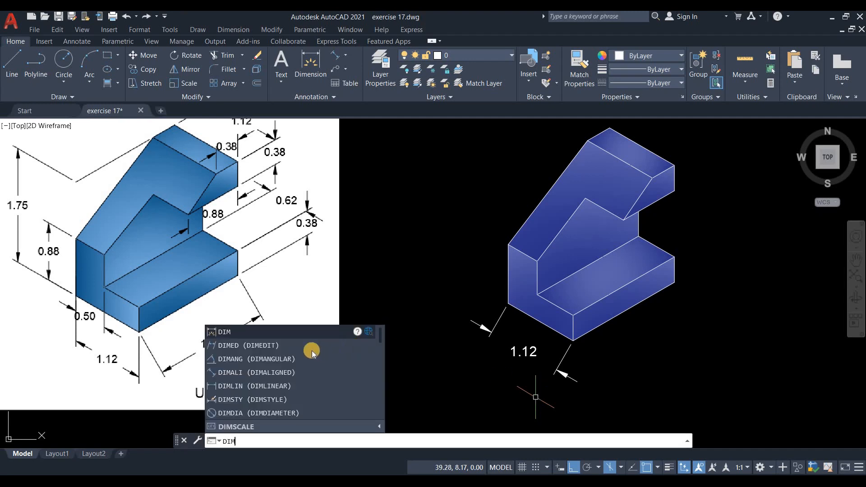
key(Return)
click(466, 442)
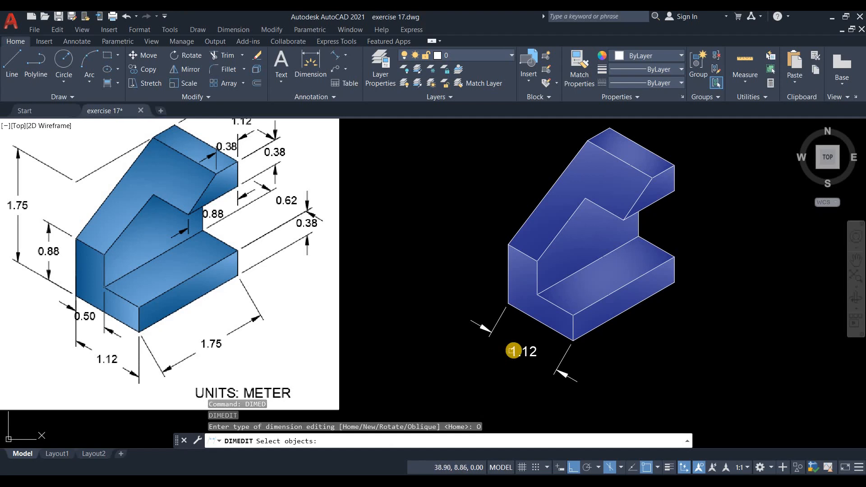
click(522, 349)
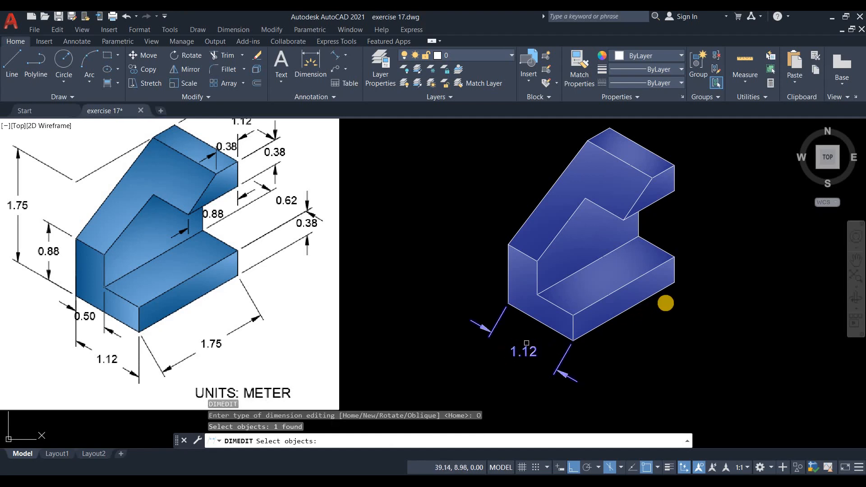
key(Return)
click(572, 338)
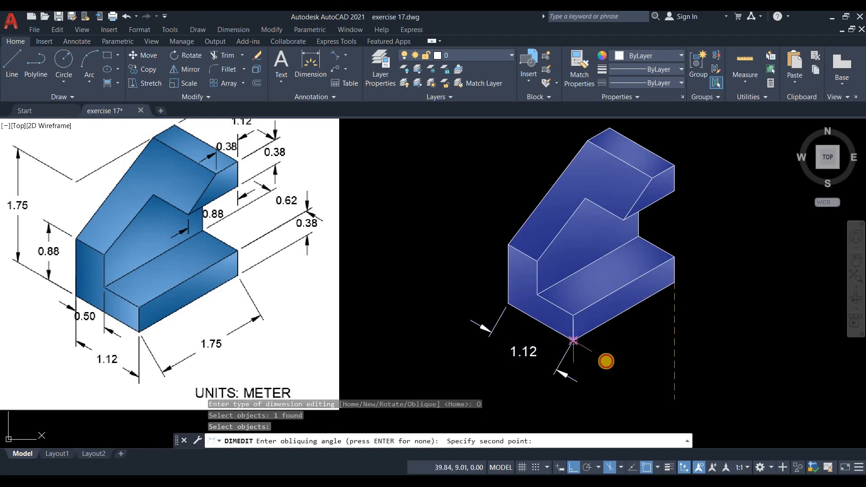
click(603, 359)
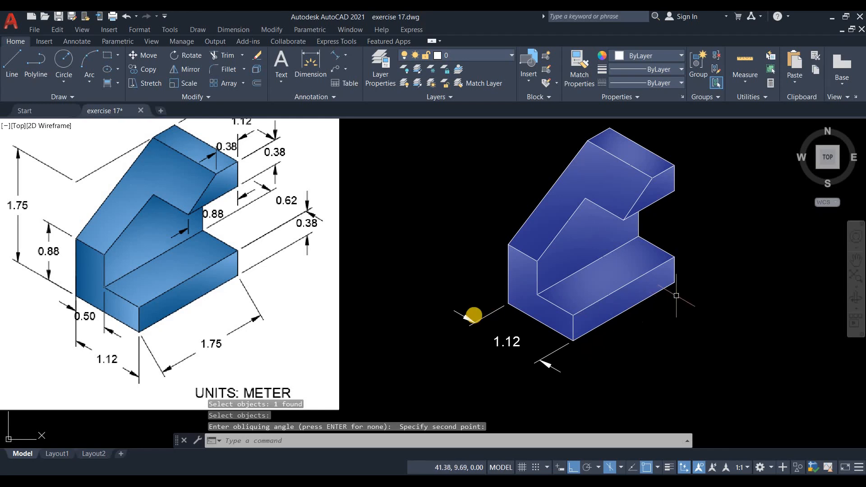
Add an aligned dimension along the long bottom edge of the lower step's front face, placed below the edge
scroll(474, 315, down, 2)
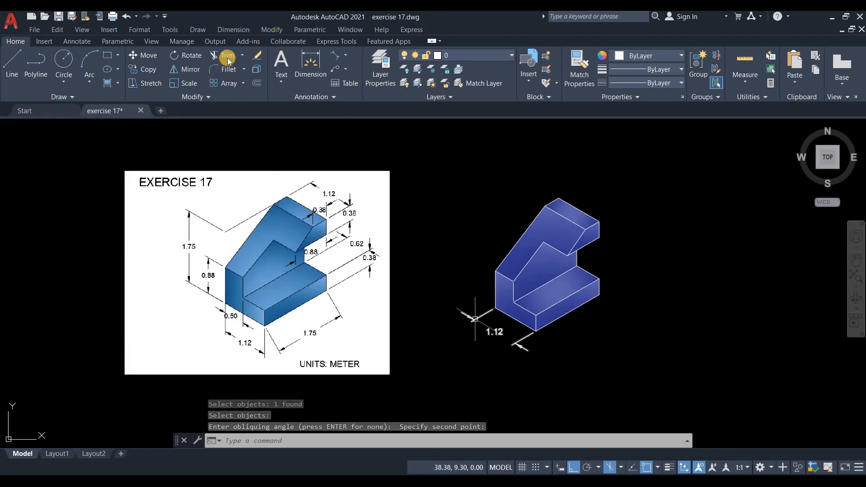
click(329, 55)
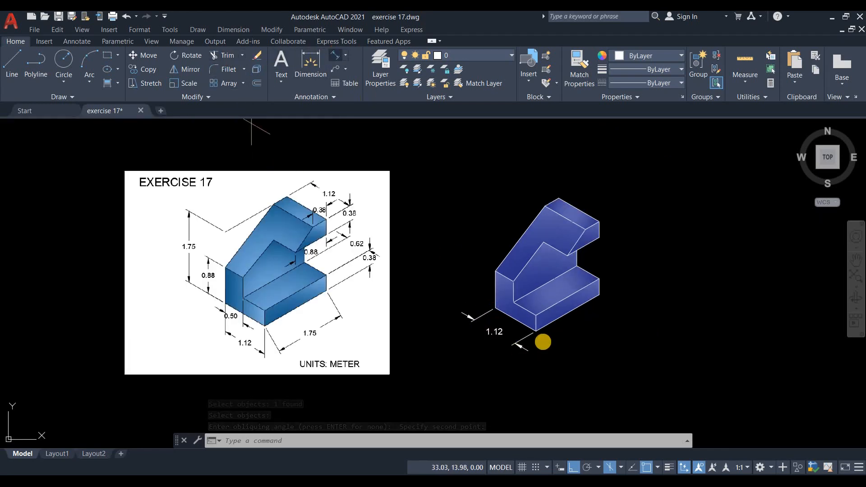
scroll(534, 350, up, 2)
click(529, 322)
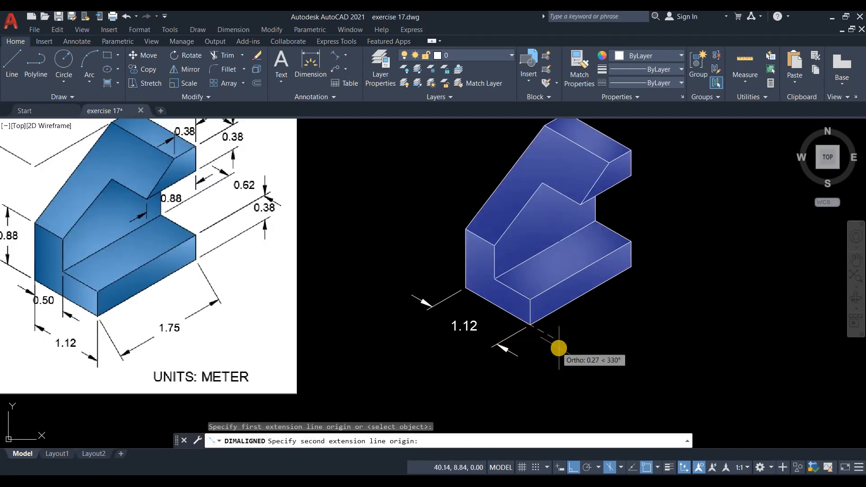
key(Escape)
key(Return)
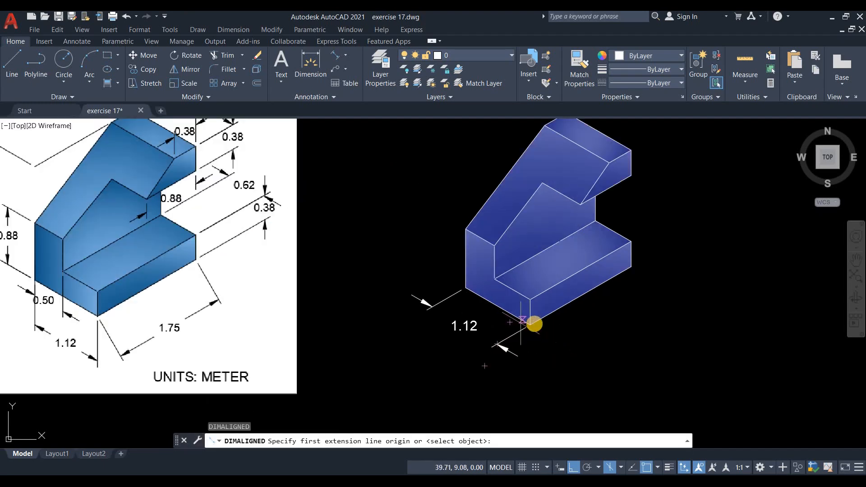
click(630, 266)
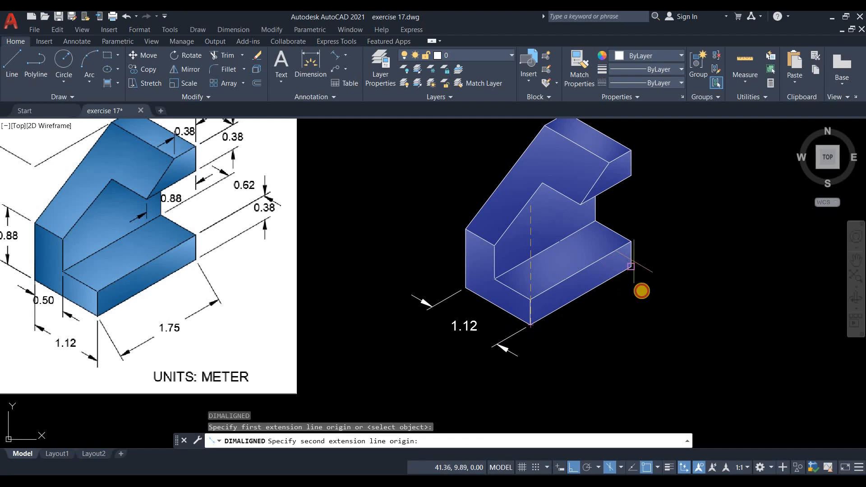
click(631, 266)
click(669, 329)
click(670, 343)
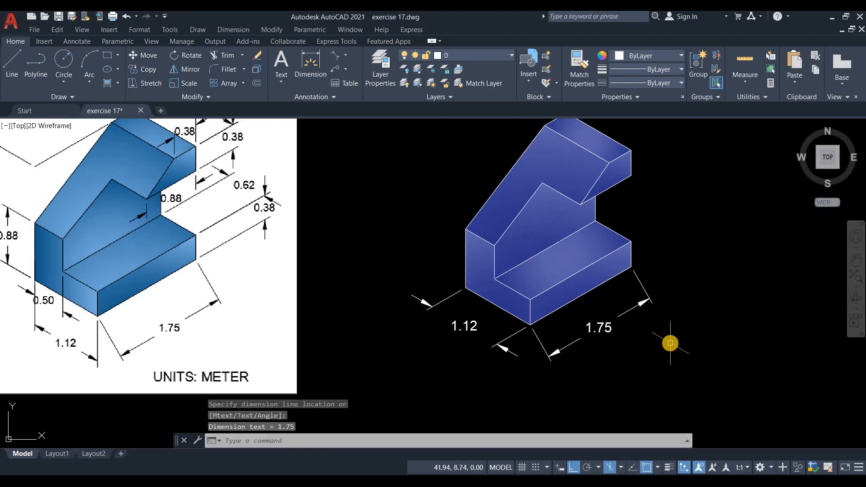
Oblique the long bottom edge's dimension with DIMEDIT, taking the angle from the two ends of the end face's bottom edge
text(dimed)
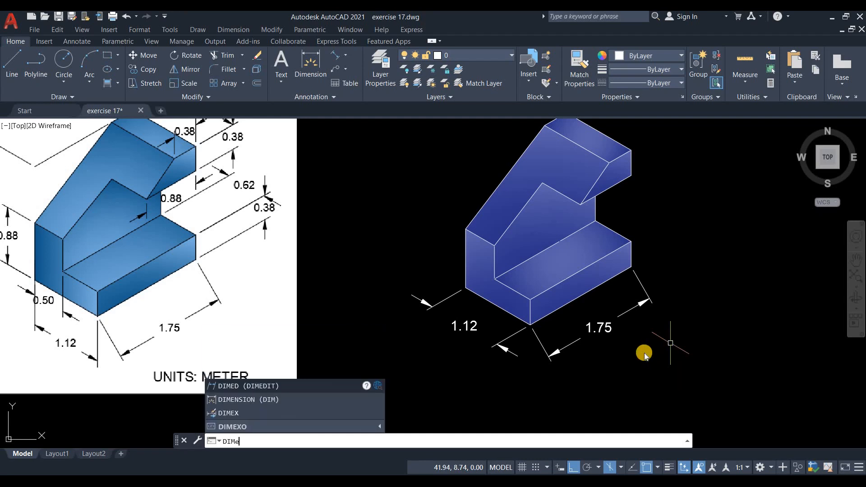
key(Return)
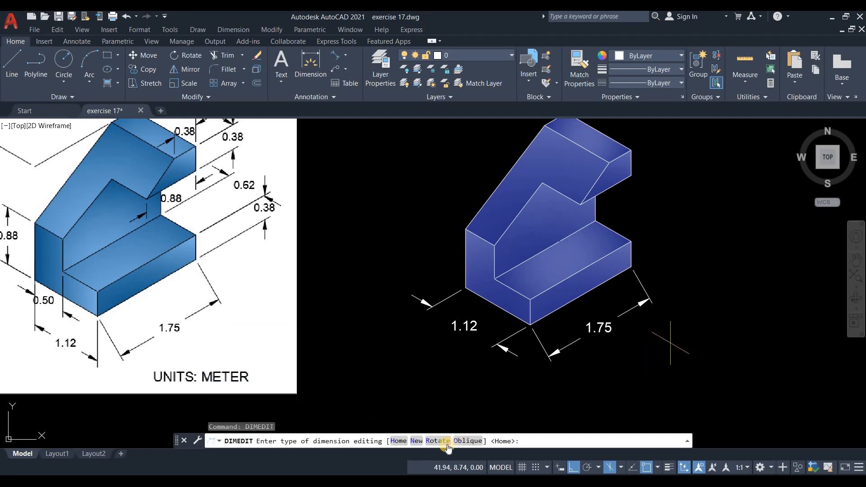
text(o)
key(Return)
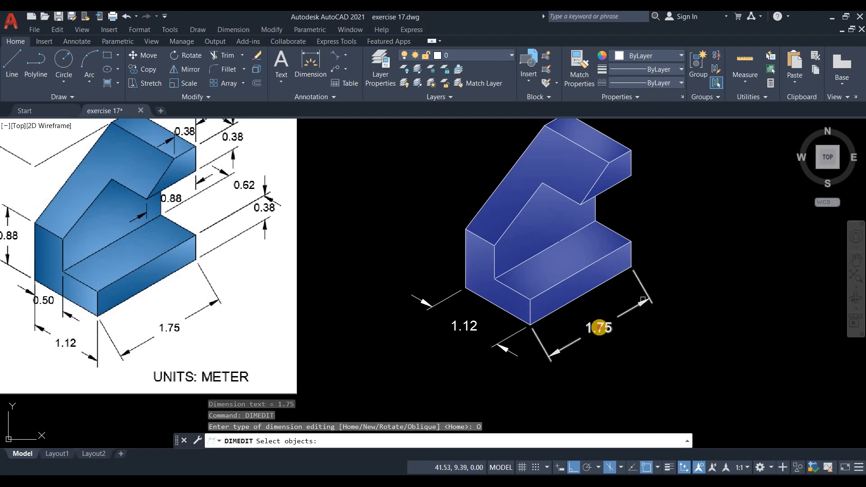
click(595, 327)
key(Return)
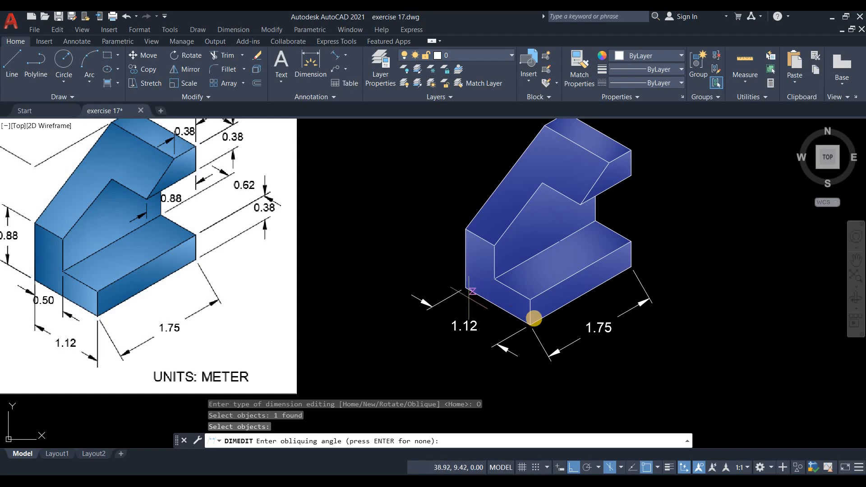
click(468, 292)
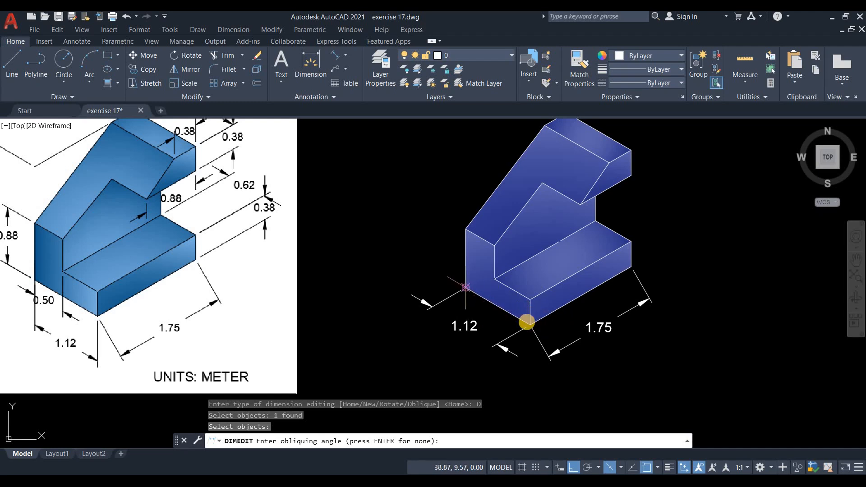
click(529, 324)
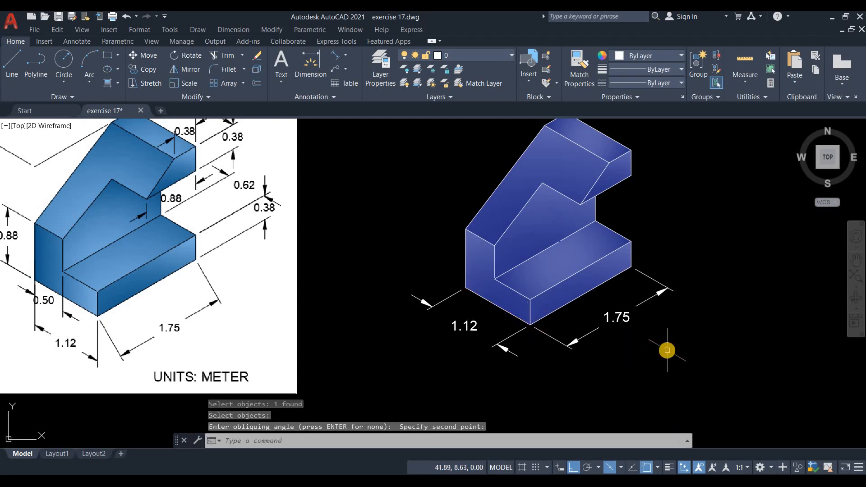
scroll(641, 342, down, 2)
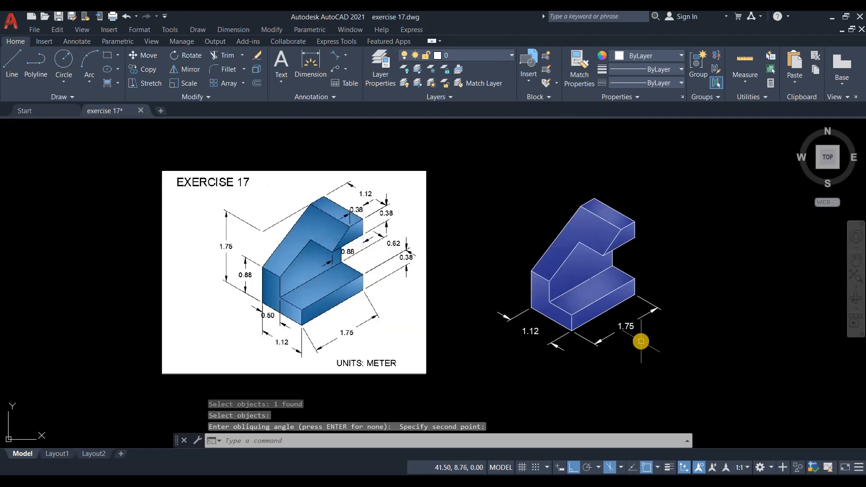
scroll(641, 342, up, 2)
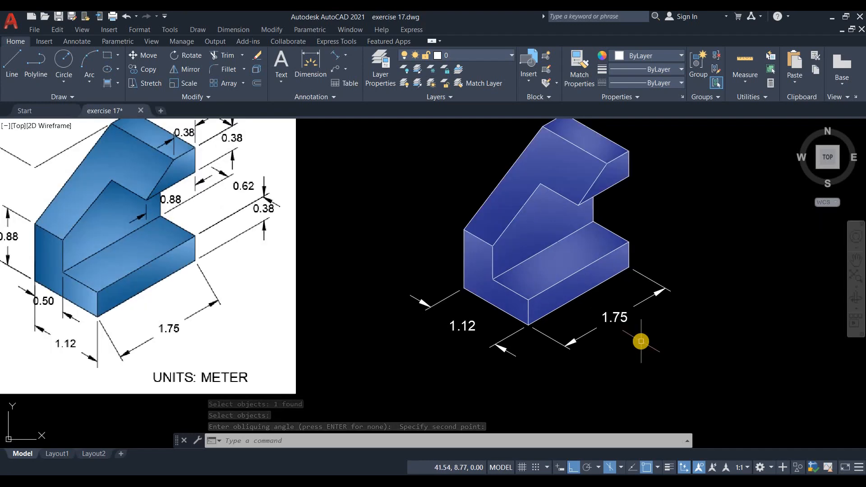